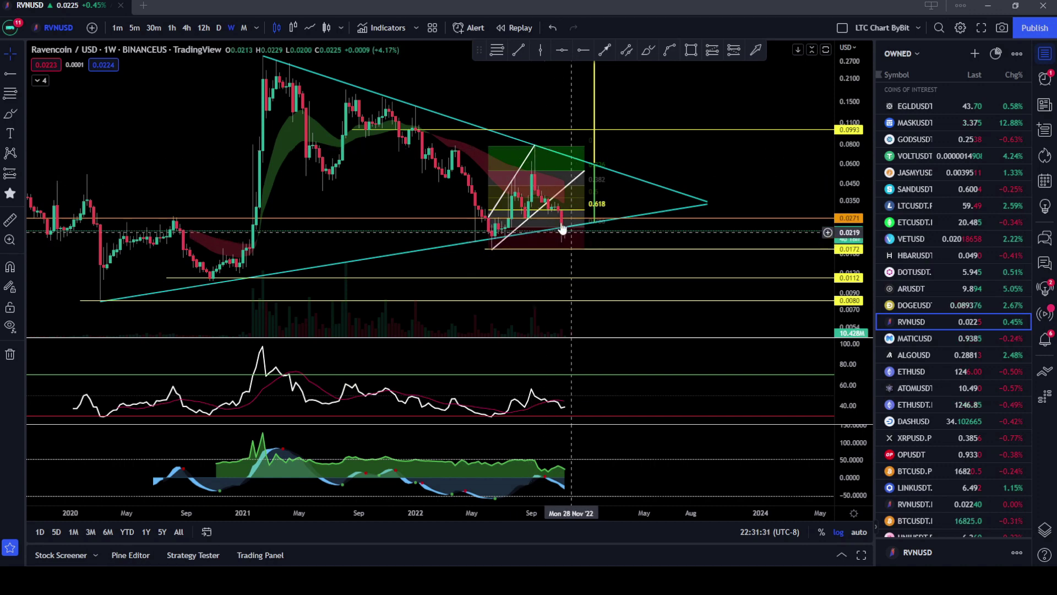
# Delete the two white trend lines crossing the Fibonacci retracement on the weekly RVNUSD chart.
pyautogui.click(578, 179)
pyautogui.press('Delete')
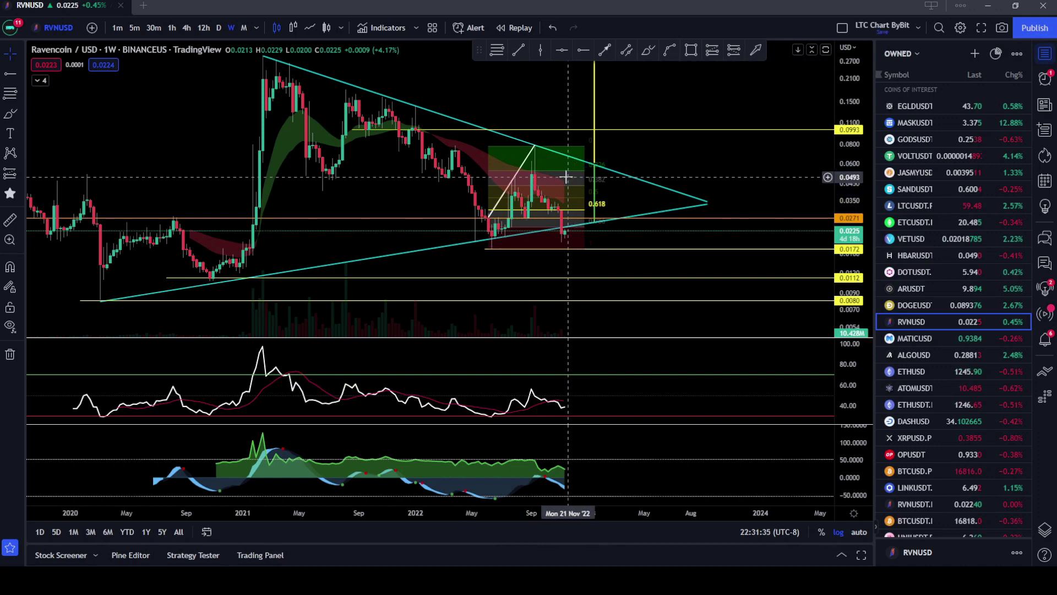
pyautogui.click(526, 159)
pyautogui.press('Delete')
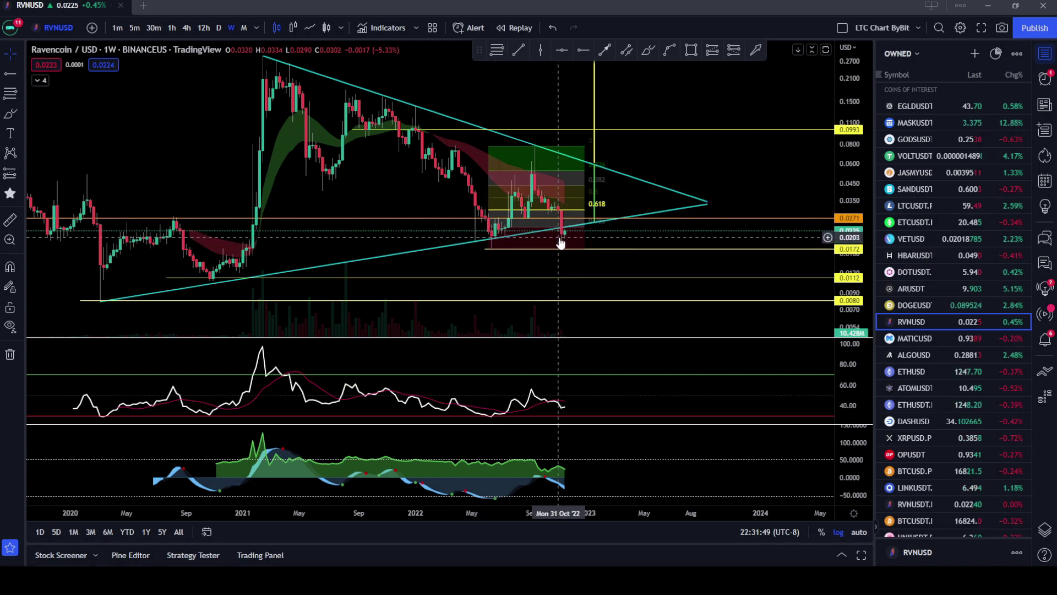
# Draw a trend line from the March 2020 low at about 0.0078 to about 0.0286 in December 2023, beneath the triangle's lower boundary.
pyautogui.moveTo(850, 237); pyautogui.dragTo(698, 272)
pyautogui.scroll(3, 698, 273)
pyautogui.moveTo(670, 153); pyautogui.dragTo(585, 222)
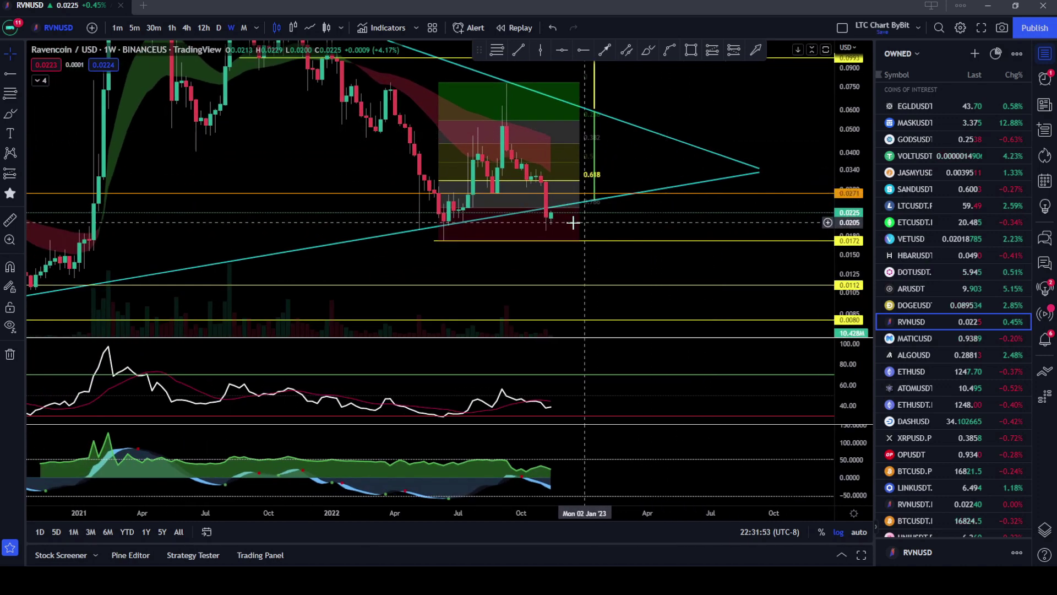
pyautogui.click(553, 217)
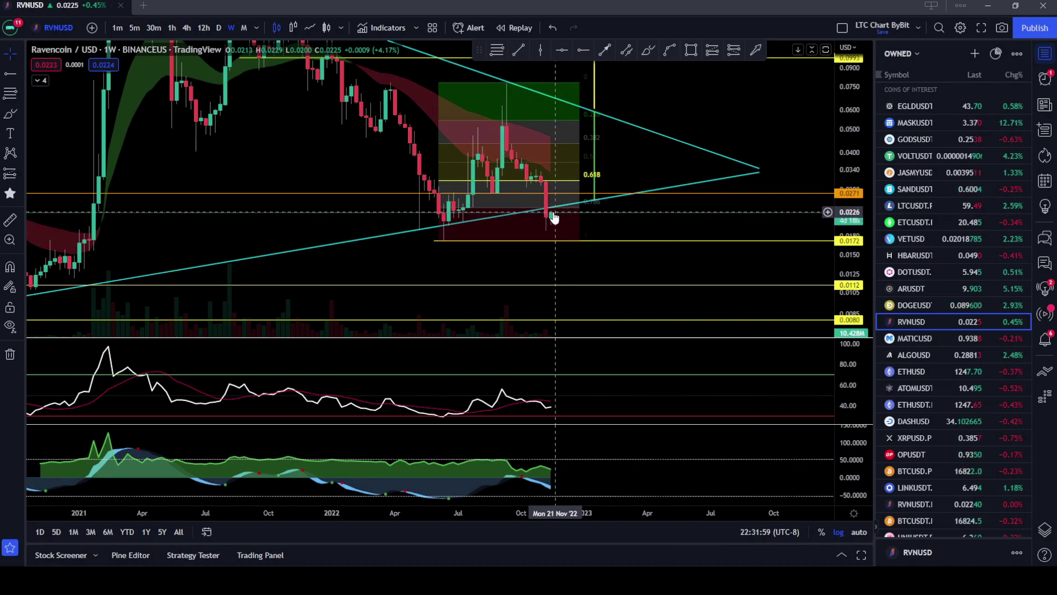
pyautogui.scroll(-5, 554, 217)
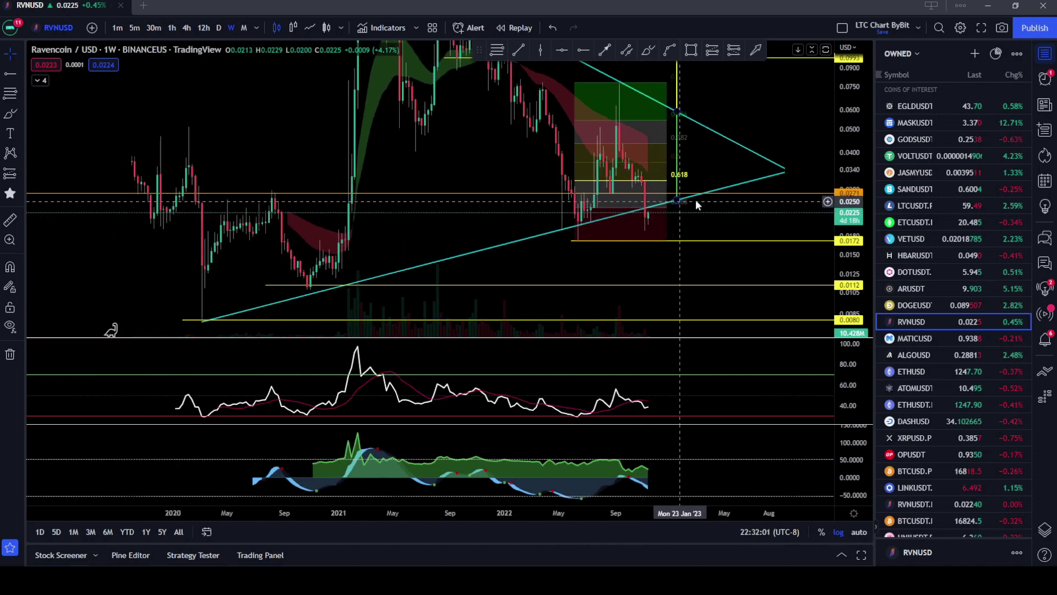
pyautogui.moveTo(841, 171); pyautogui.dragTo(840, 188)
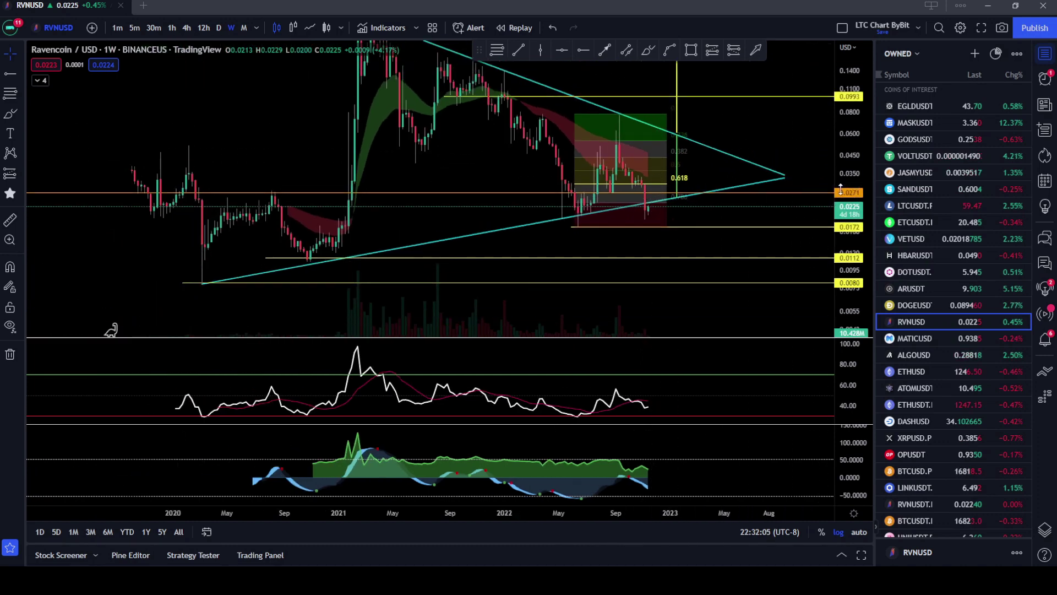
pyautogui.moveTo(850, 148); pyautogui.dragTo(753, 174)
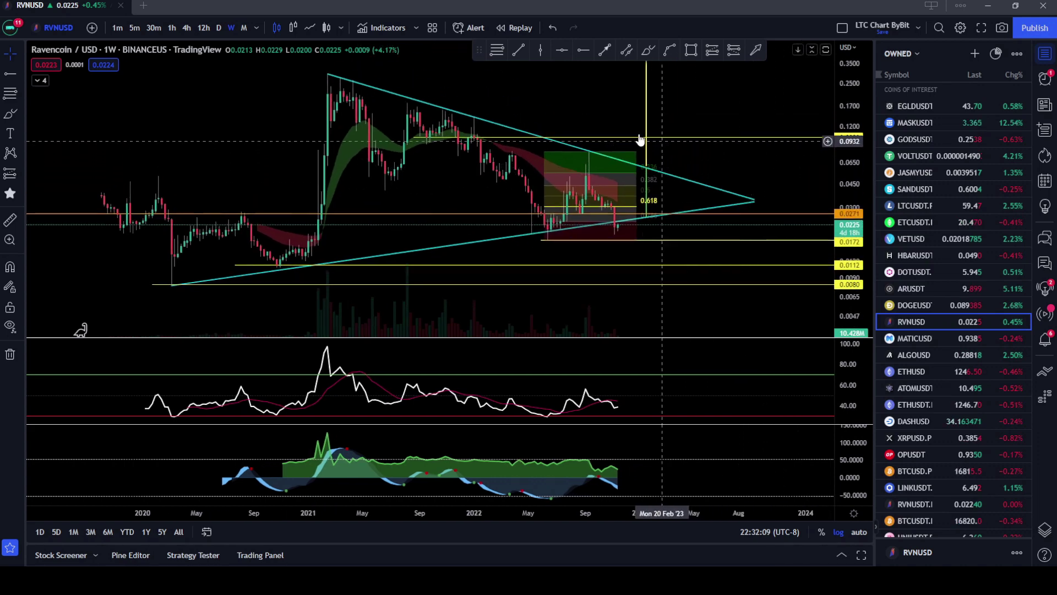
pyautogui.click(519, 49)
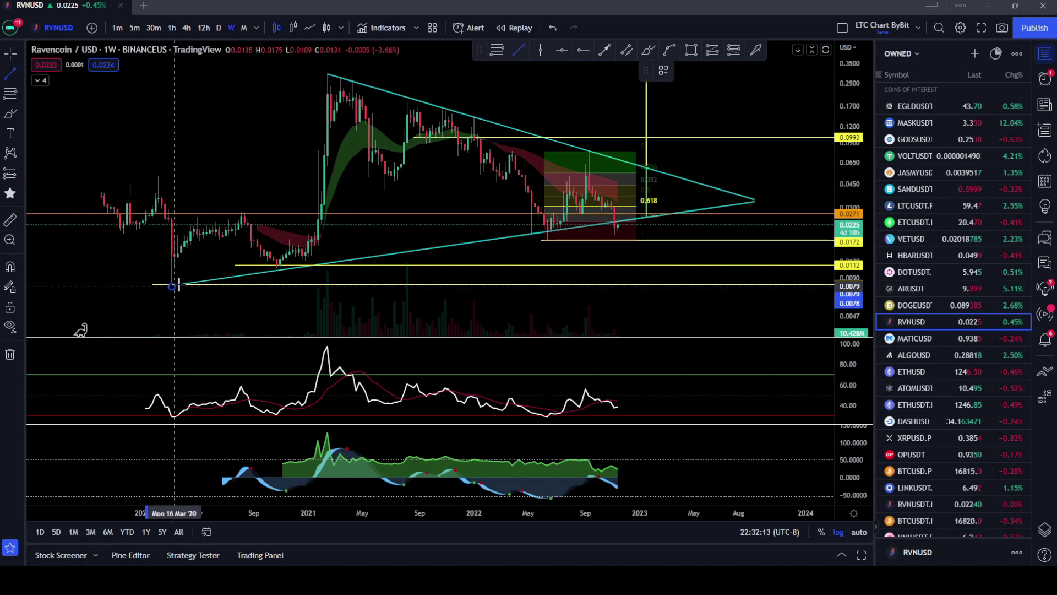
pyautogui.click(173, 286)
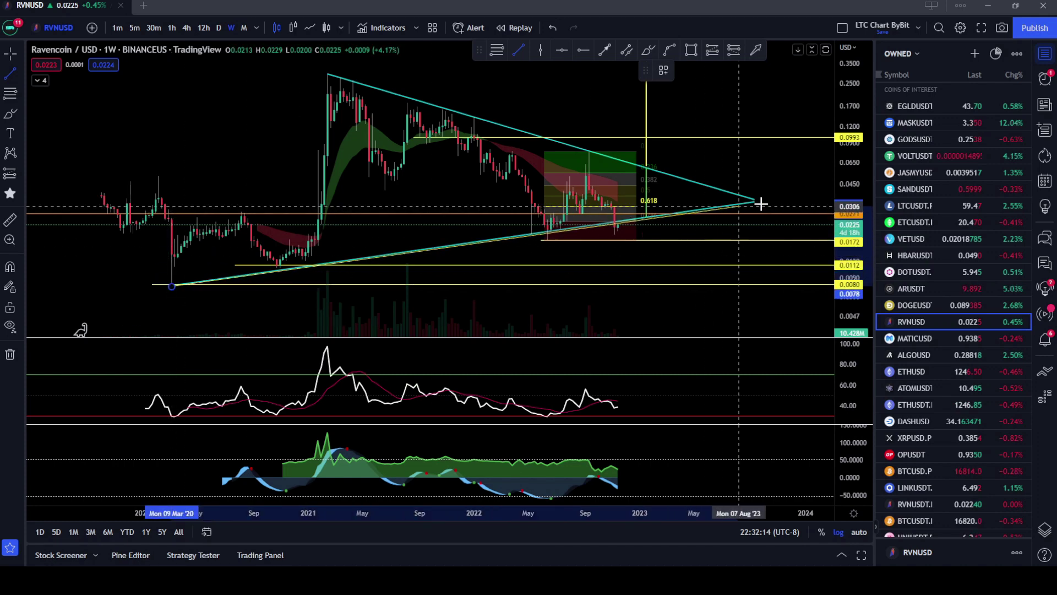
pyautogui.click(798, 210)
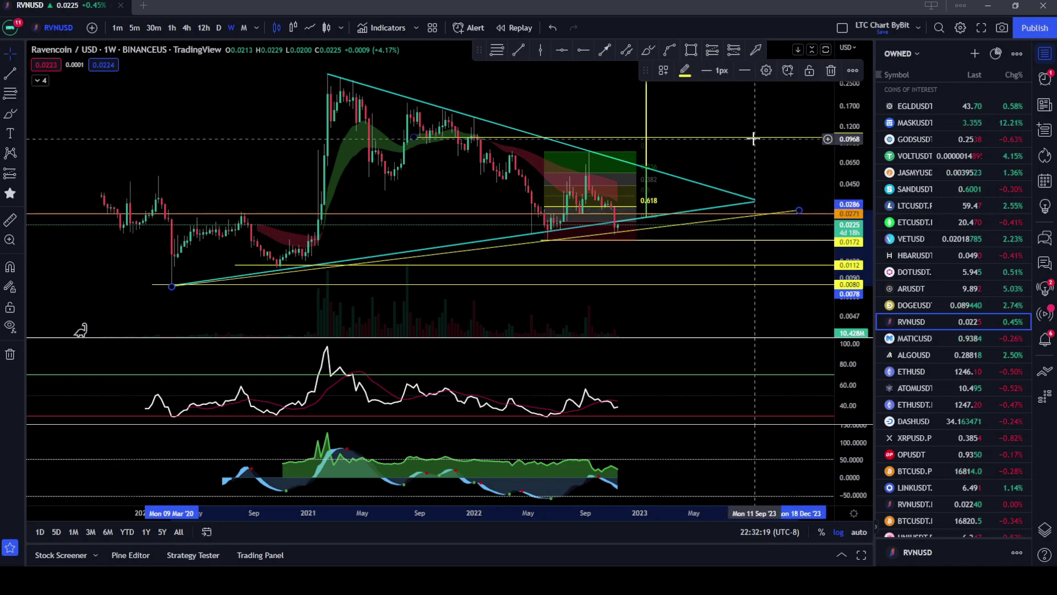
# Recolor the new trend line white and increase its thickness.
pyautogui.click(685, 70)
pyautogui.click(685, 99)
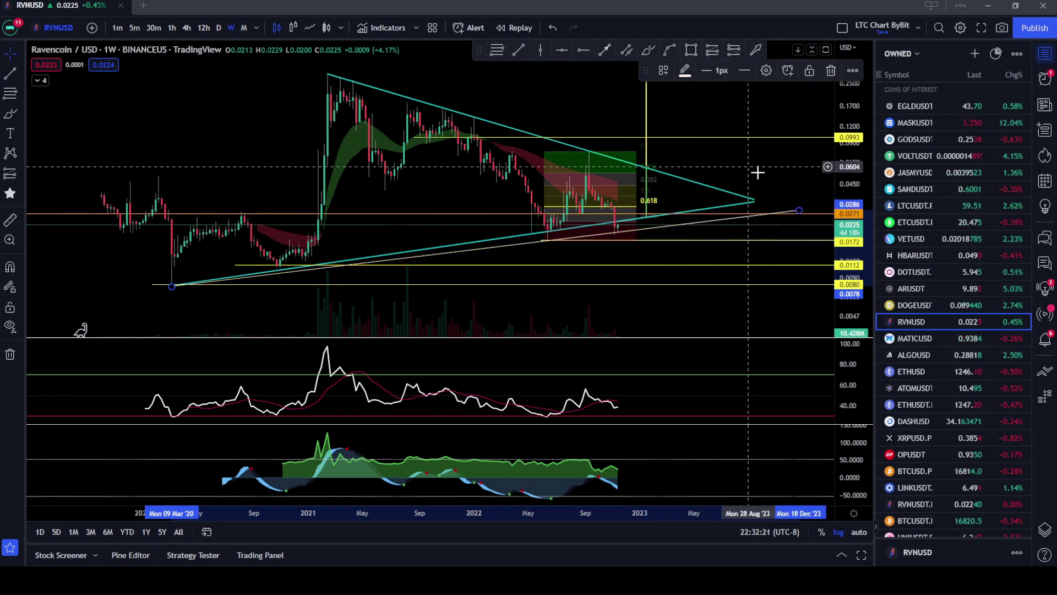
pyautogui.click(722, 72)
pyautogui.click(718, 112)
pyautogui.click(721, 71)
pyautogui.click(725, 130)
pyautogui.click(791, 182)
pyautogui.moveTo(791, 181); pyautogui.dragTo(792, 208)
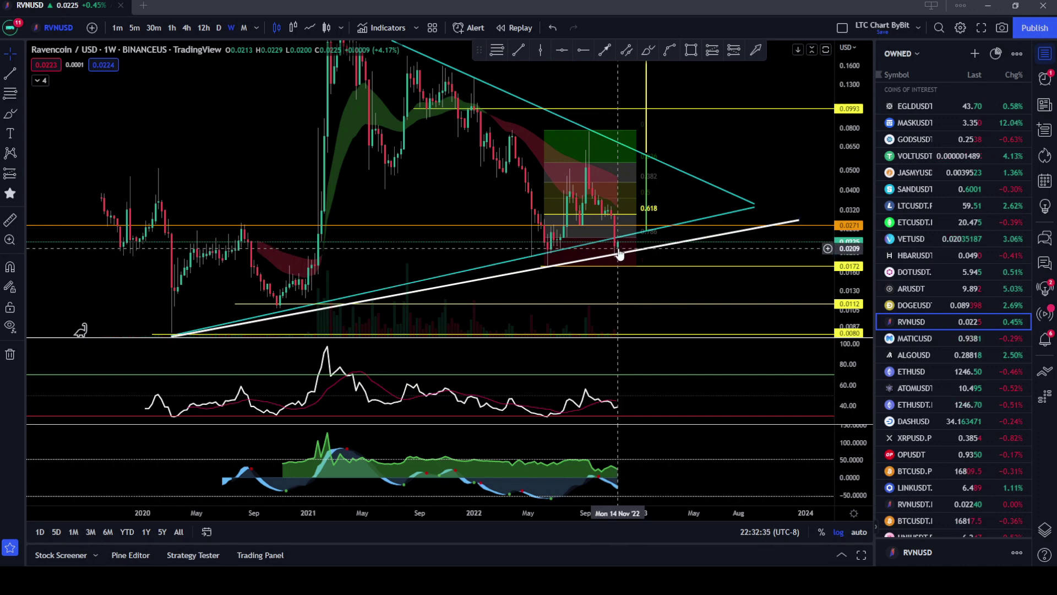
# Compare the latest candles with the white trend line and the triangle, and delete the white line.
pyautogui.scroll(3, 619, 247)
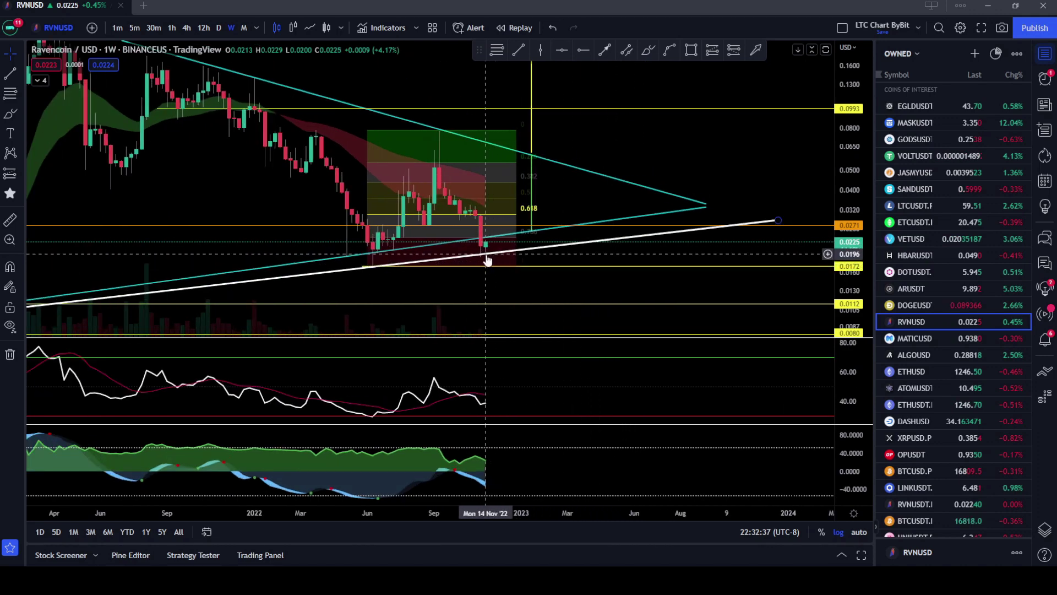
pyautogui.click(697, 203)
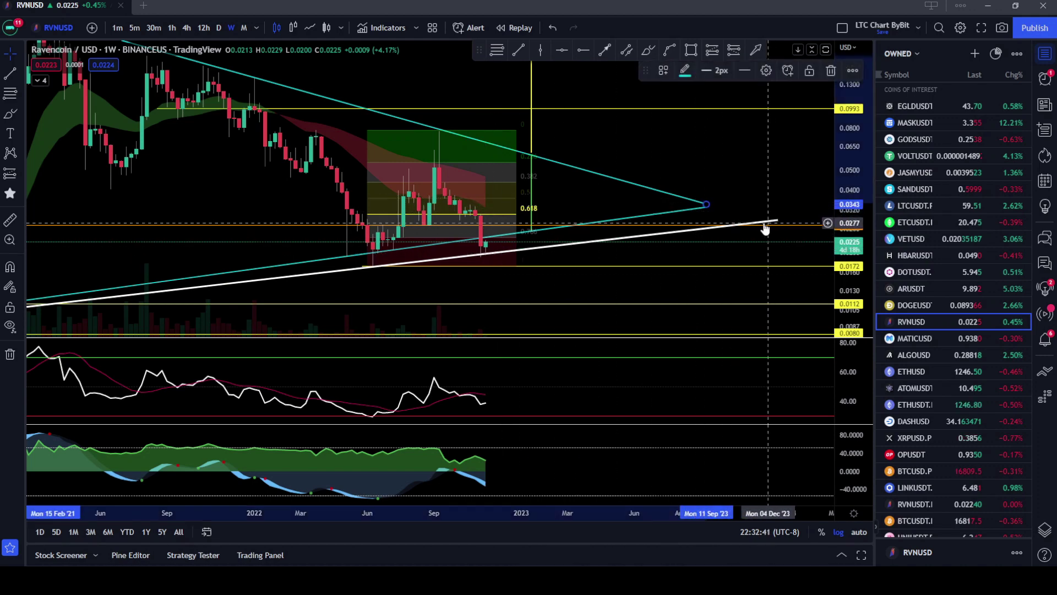
pyautogui.click(532, 174)
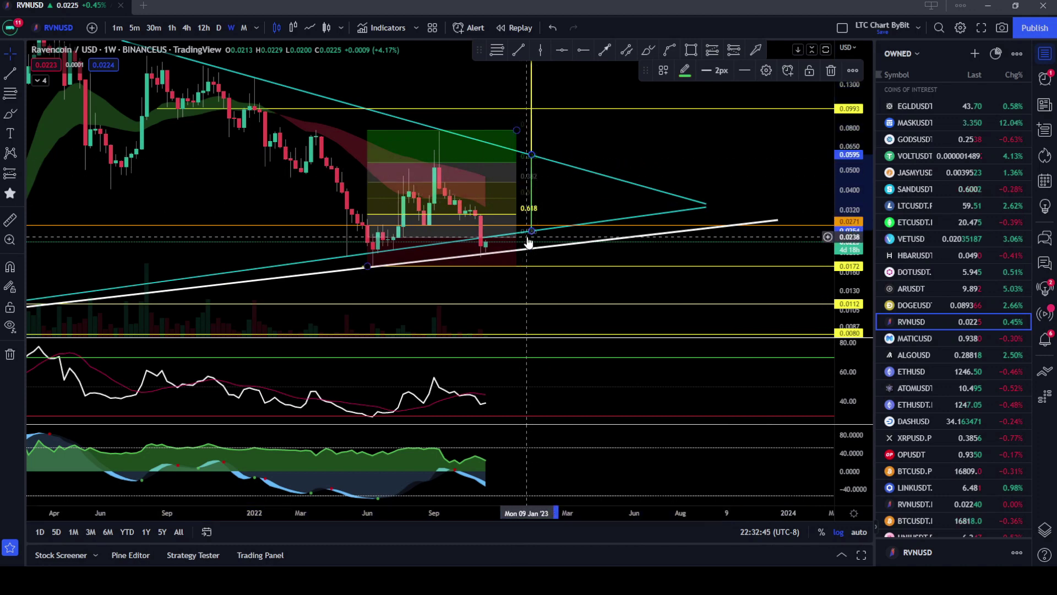
pyautogui.click(686, 160)
pyautogui.scroll(-3, 688, 176)
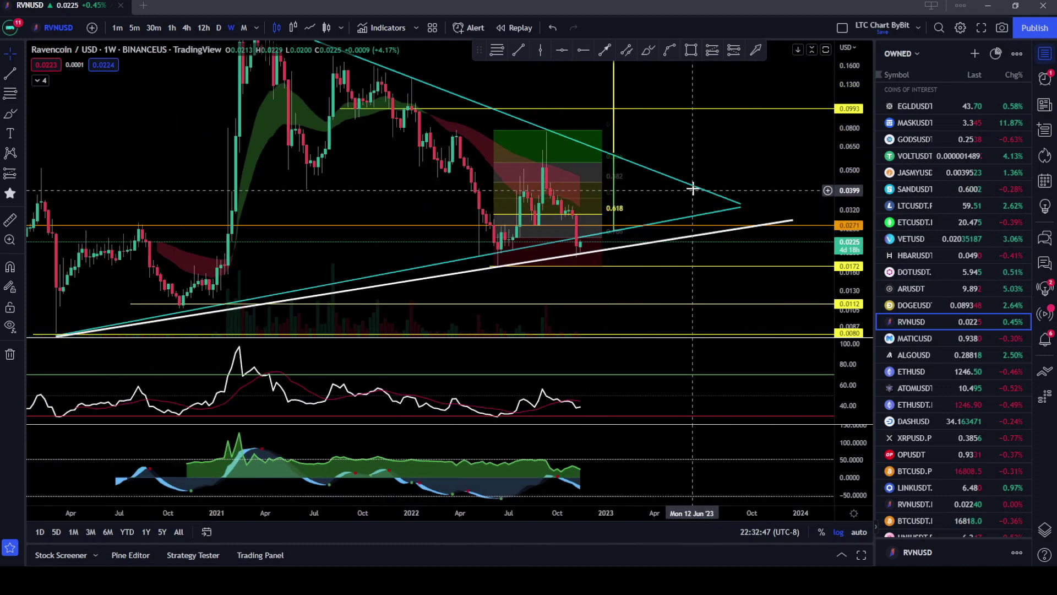
pyautogui.moveTo(630, 271); pyautogui.dragTo(608, 271)
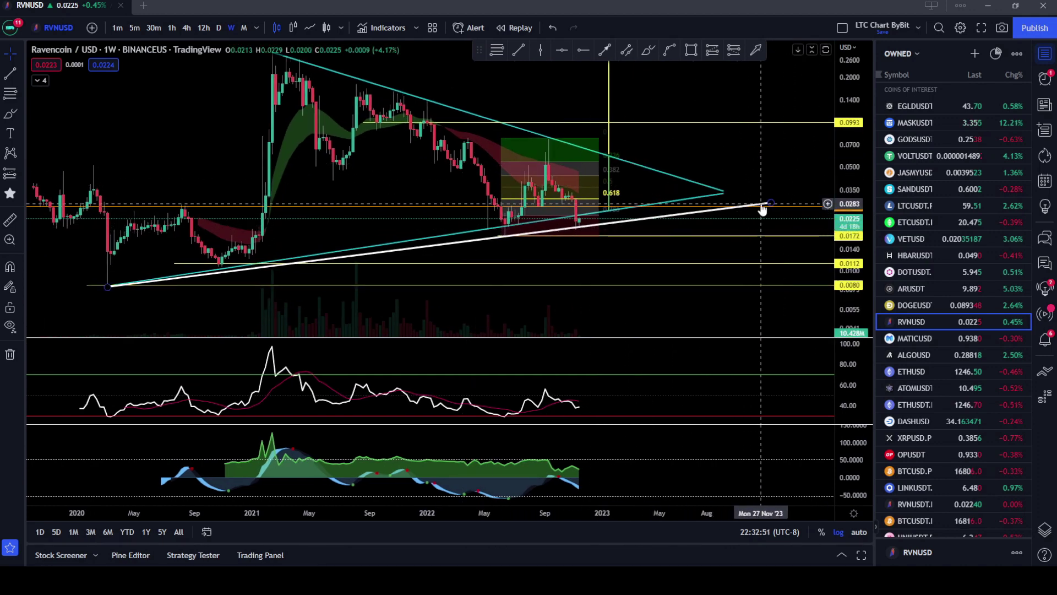
pyautogui.click(762, 208)
pyautogui.press('Delete')
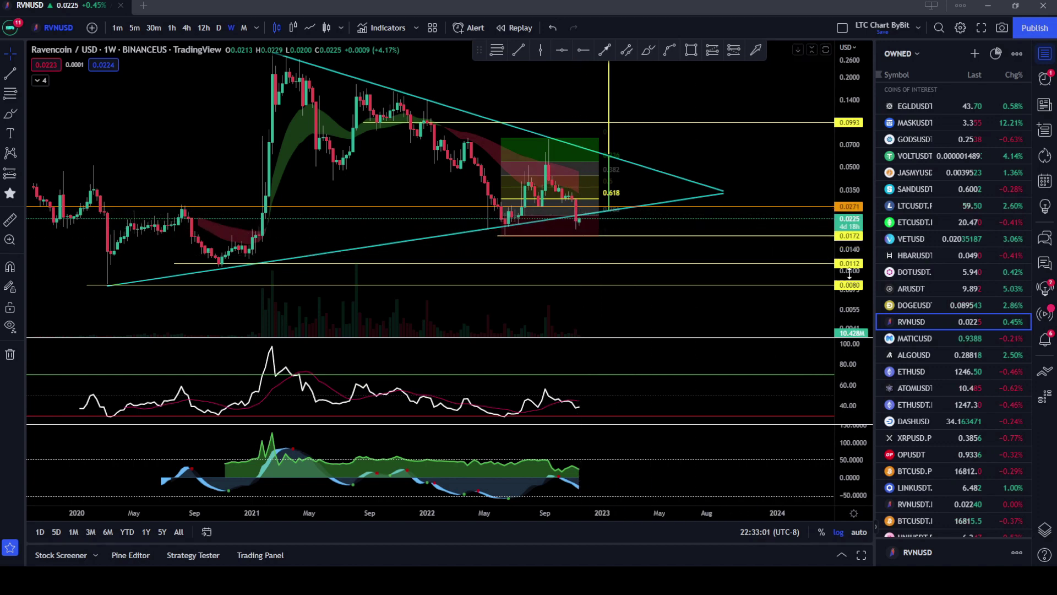
# Raise the opacity of the growing bars' color in the Volume indicator's style settings.
pyautogui.moveTo(848, 214); pyautogui.dragTo(848, 221)
pyautogui.scroll(5, 759, 242)
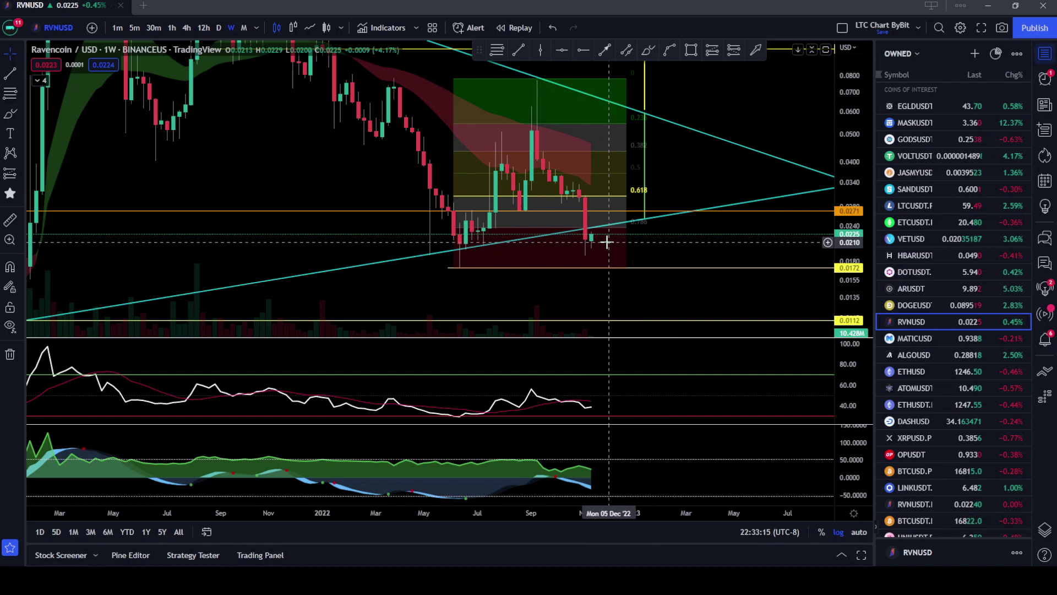
pyautogui.scroll(-3, 607, 241)
pyautogui.moveTo(780, 243); pyautogui.dragTo(698, 201)
pyautogui.moveTo(841, 187); pyautogui.dragTo(838, 217)
pyautogui.moveTo(762, 156); pyautogui.dragTo(693, 193)
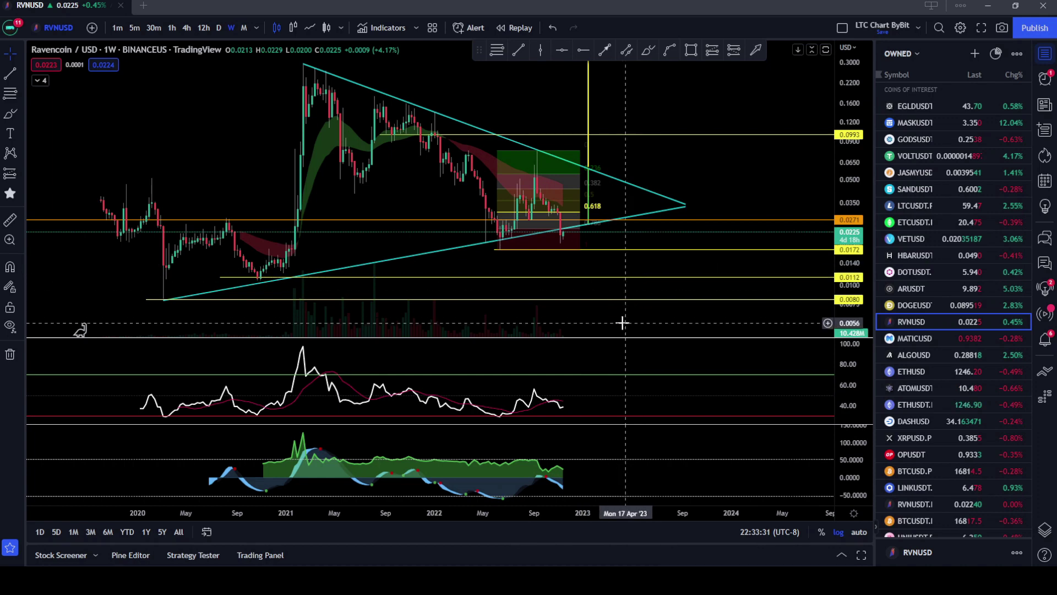
pyautogui.doubleClick(540, 332)
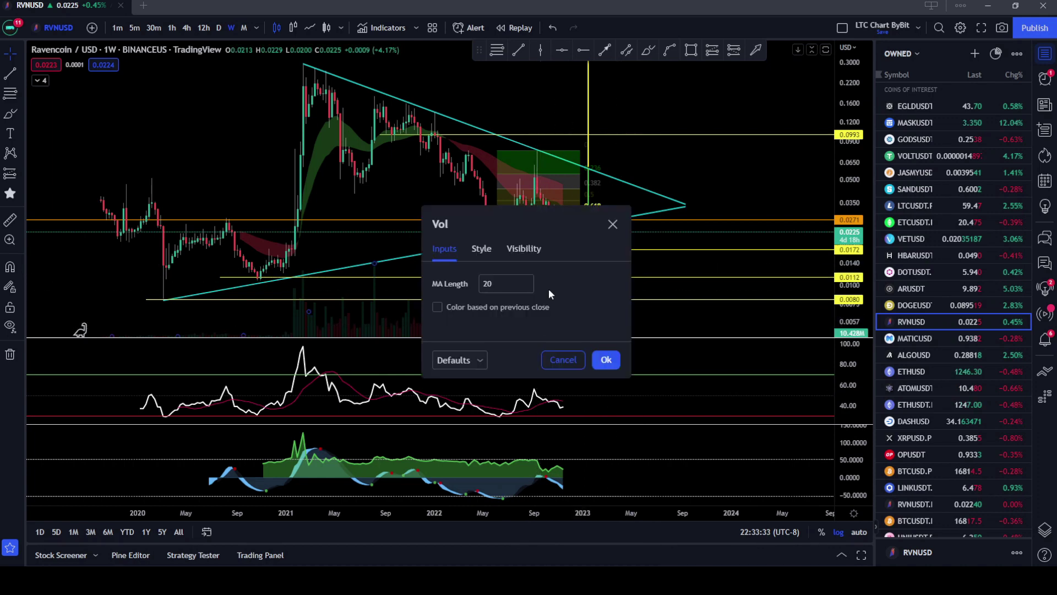
pyautogui.press('Right')
pyautogui.click(517, 302)
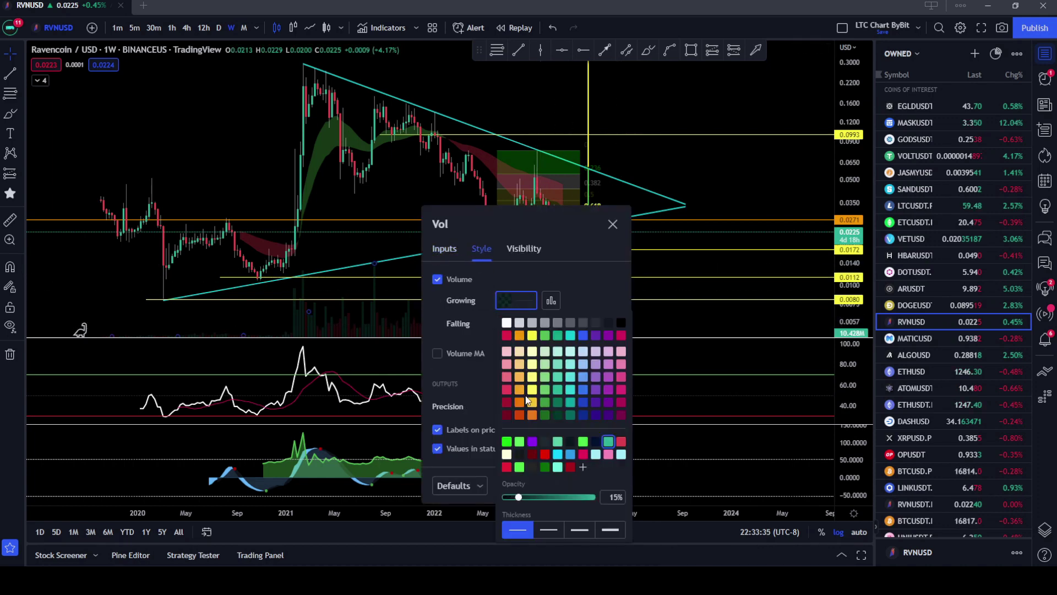
pyautogui.click(523, 497)
pyautogui.click(579, 306)
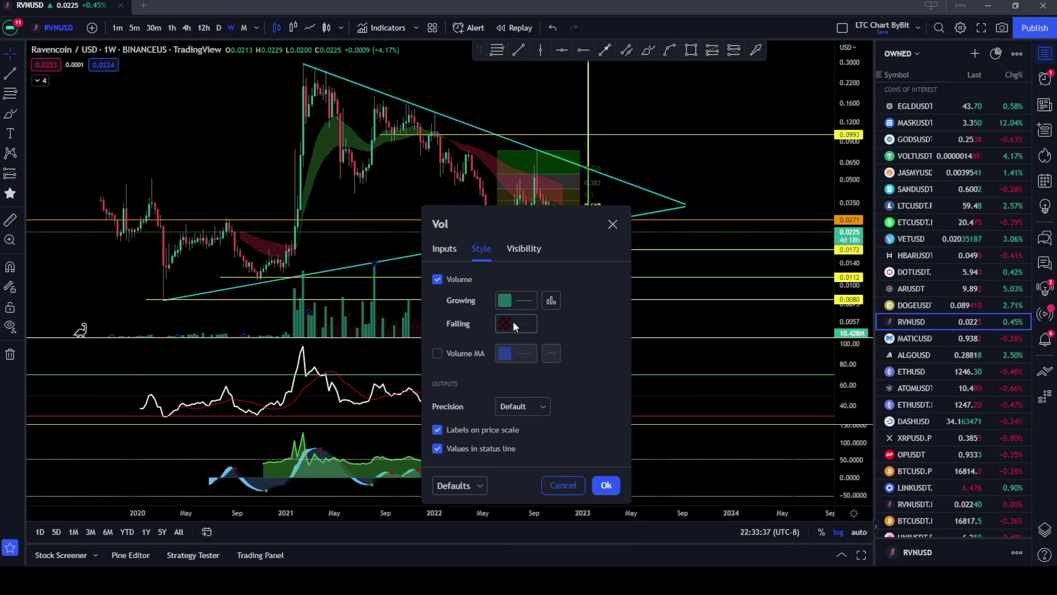
# Set the opacity of the falling volume bars' color to 55% and apply the Volume settings.
pyautogui.click(513, 322)
pyautogui.moveTo(527, 517); pyautogui.dragTo(555, 521)
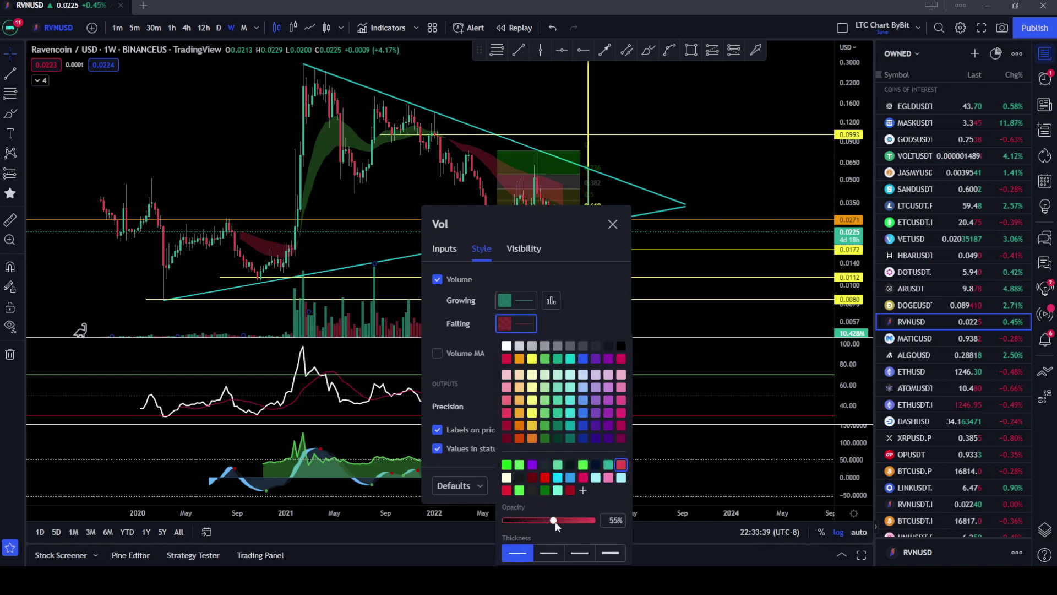
pyautogui.click(580, 353)
pyautogui.click(599, 484)
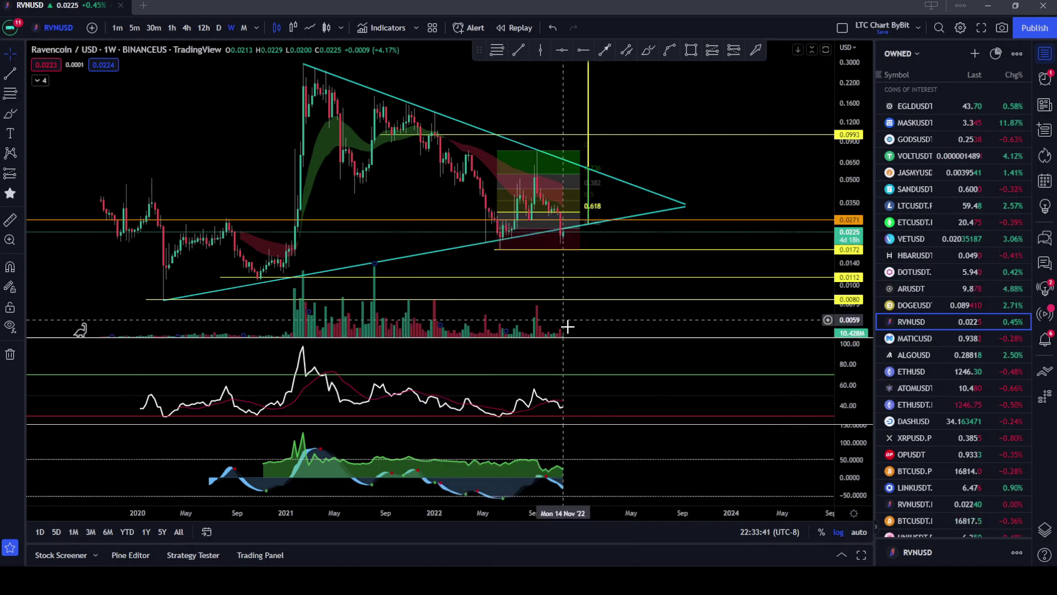
# Lower the yellow horizontal support ray that starts in July 2020 to 0.0110.
pyautogui.moveTo(637, 317); pyautogui.dragTo(650, 283)
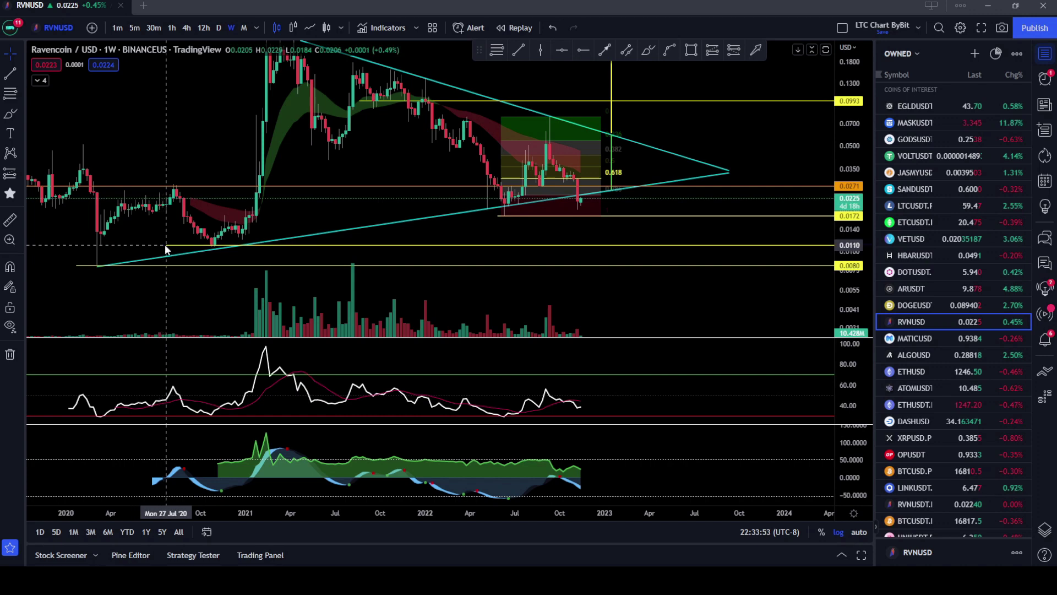
pyautogui.click(166, 246)
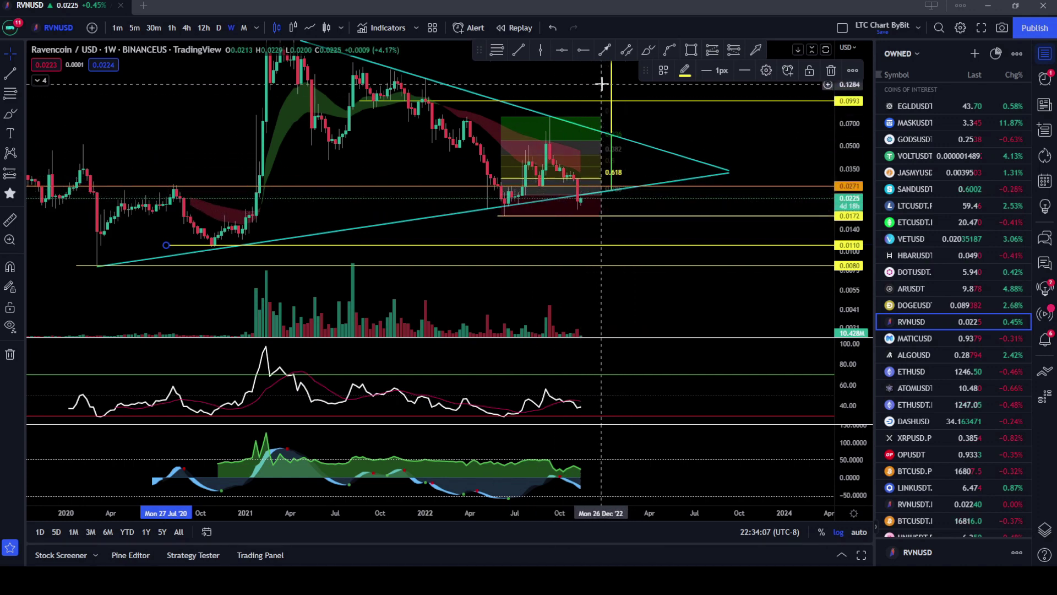
pyautogui.moveTo(686, 188); pyautogui.dragTo(672, 215)
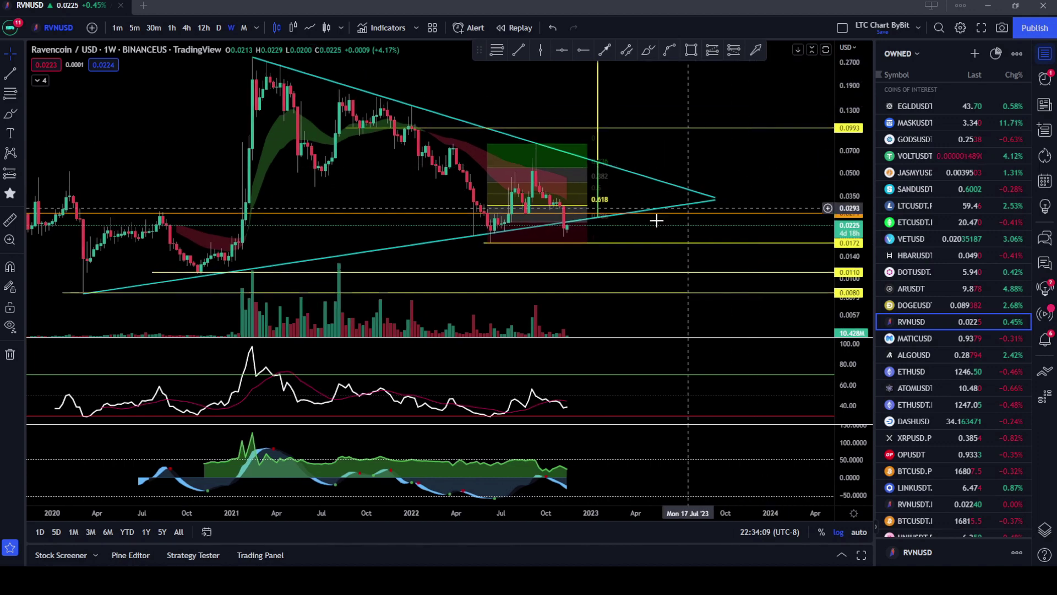
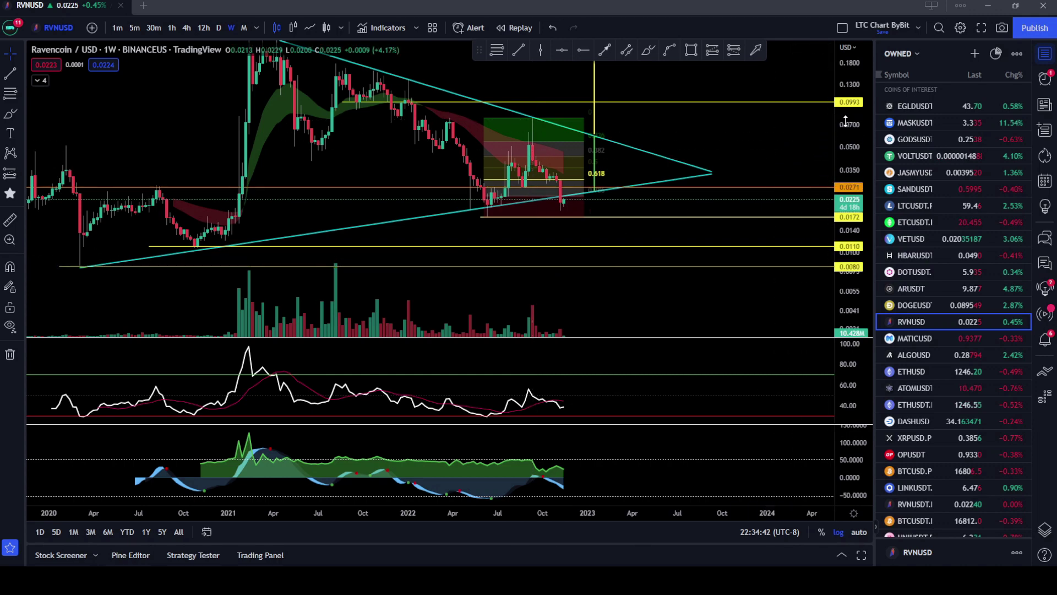
# Brush a projected price path from the latest candle down to about 0.0110, continuing sideways in waves above 0.0080 until about April 2024.
pyautogui.moveTo(765, 185); pyautogui.dragTo(768, 163)
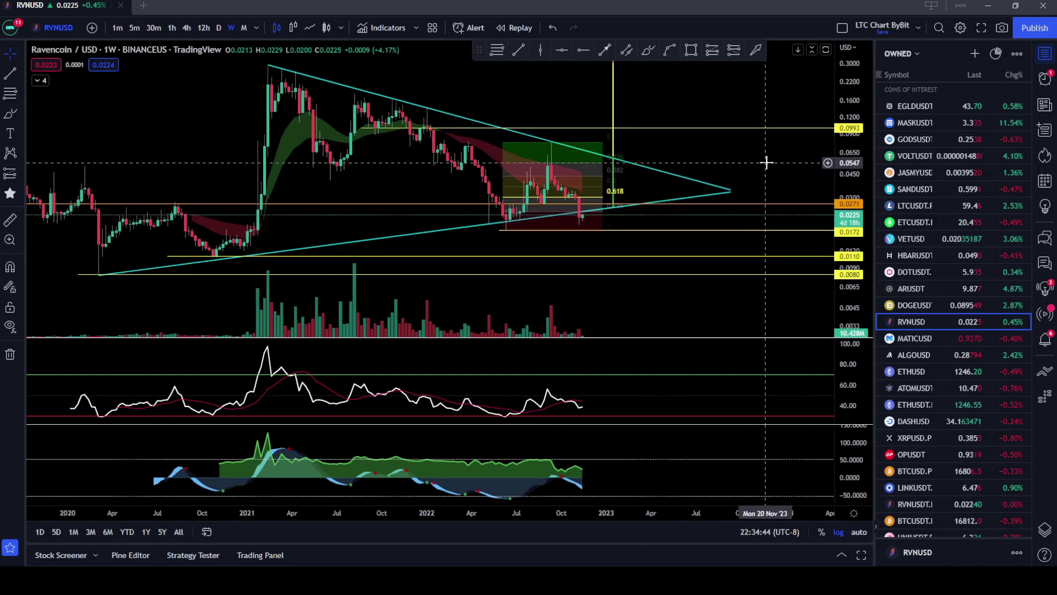
pyautogui.hscroll(2, 729, 151)
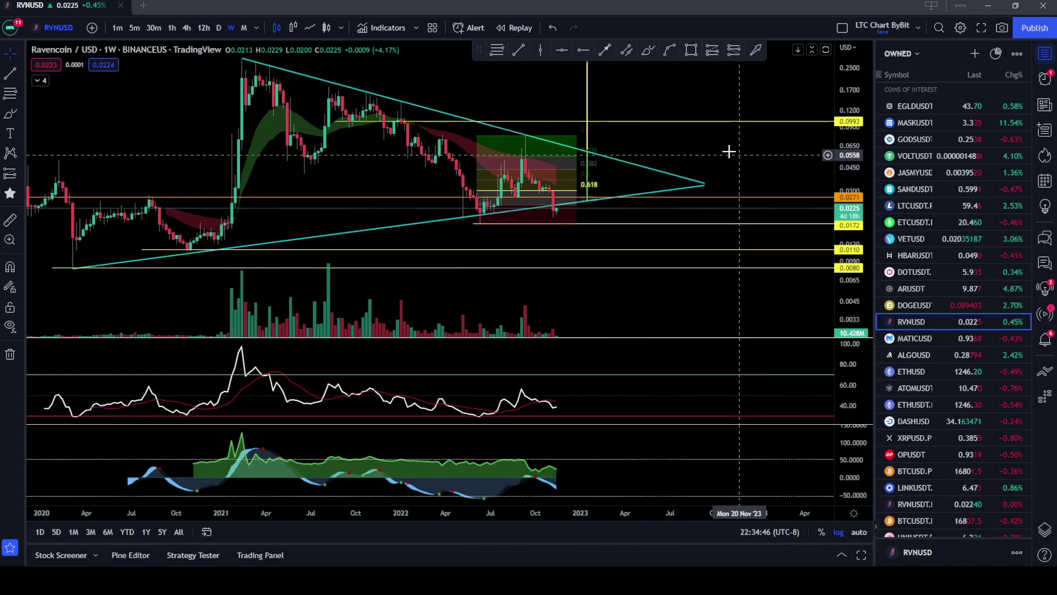
pyautogui.click(648, 50)
pyautogui.moveTo(544, 207)
pyautogui.mouseDown()
pyautogui.moveTo(560, 218)
pyautogui.moveTo(570, 202)
pyautogui.moveTo(591, 245)
pyautogui.mouseUp()
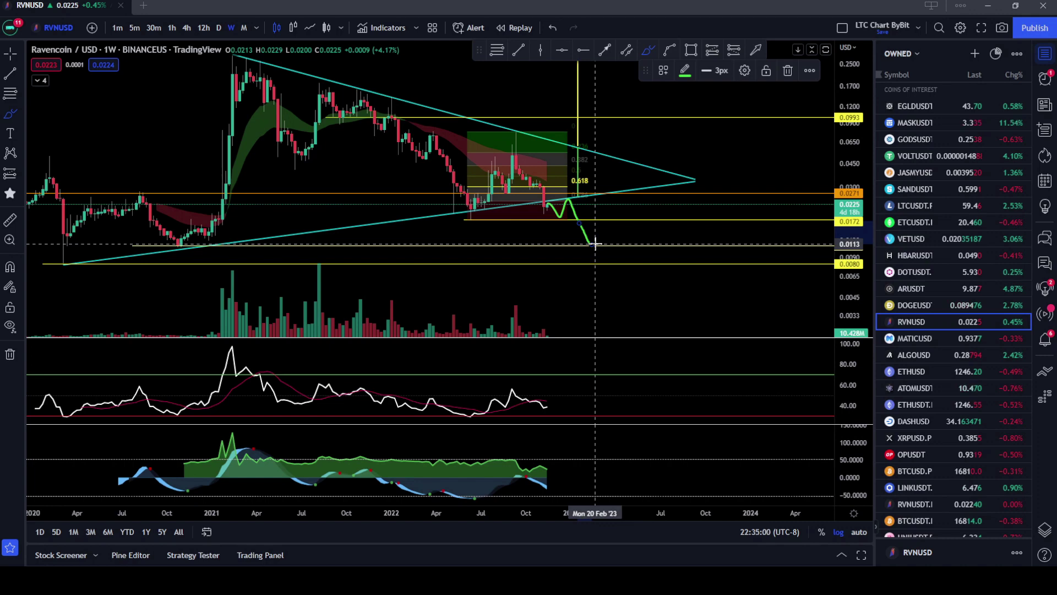
pyautogui.moveTo(593, 244)
pyautogui.mouseDown()
pyautogui.moveTo(680, 248)
pyautogui.moveTo(709, 222)
pyautogui.moveTo(777, 243)
pyautogui.moveTo(797, 245)
pyautogui.moveTo(802, 233)
pyautogui.mouseUp()
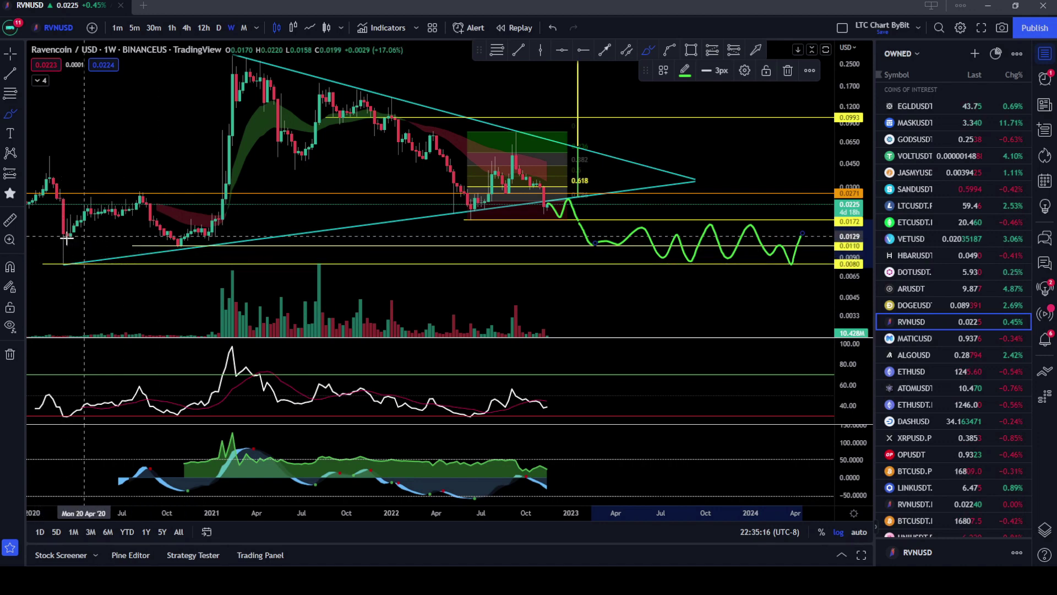
# Undo the last chart moves and the brushed part of the projected price path that runs beyond January 2023.
pyautogui.moveTo(109, 115); pyautogui.dragTo(313, 123)
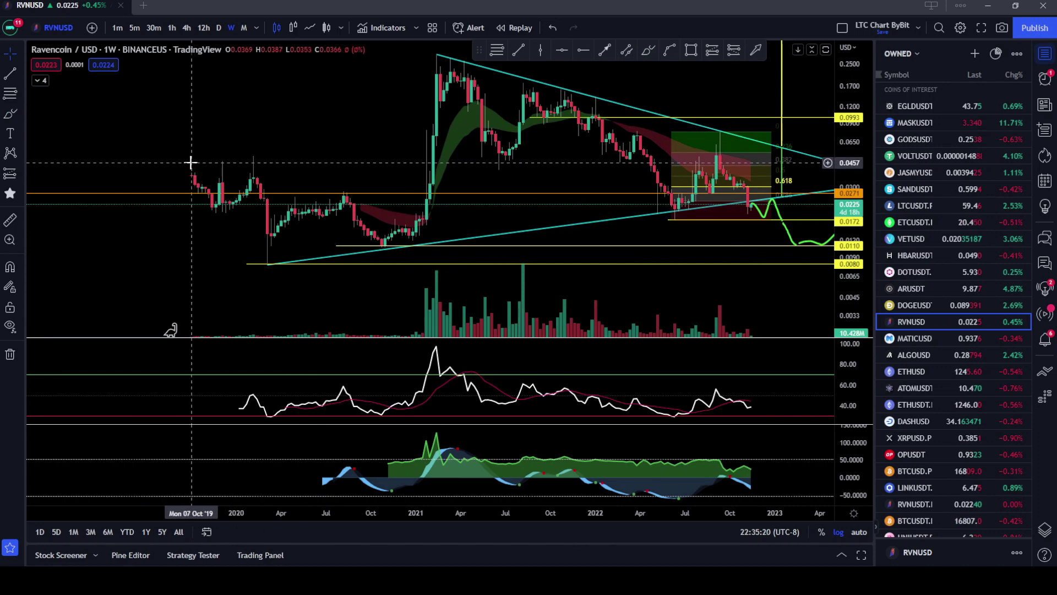
pyautogui.moveTo(299, 165); pyautogui.dragTo(242, 217)
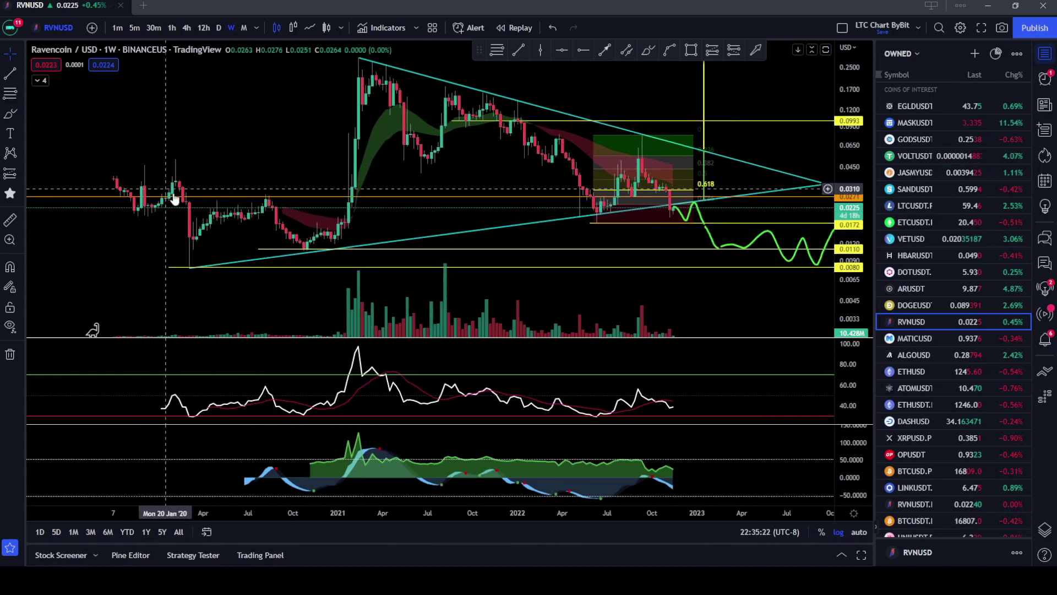
pyautogui.moveTo(307, 160); pyautogui.dragTo(160, 156)
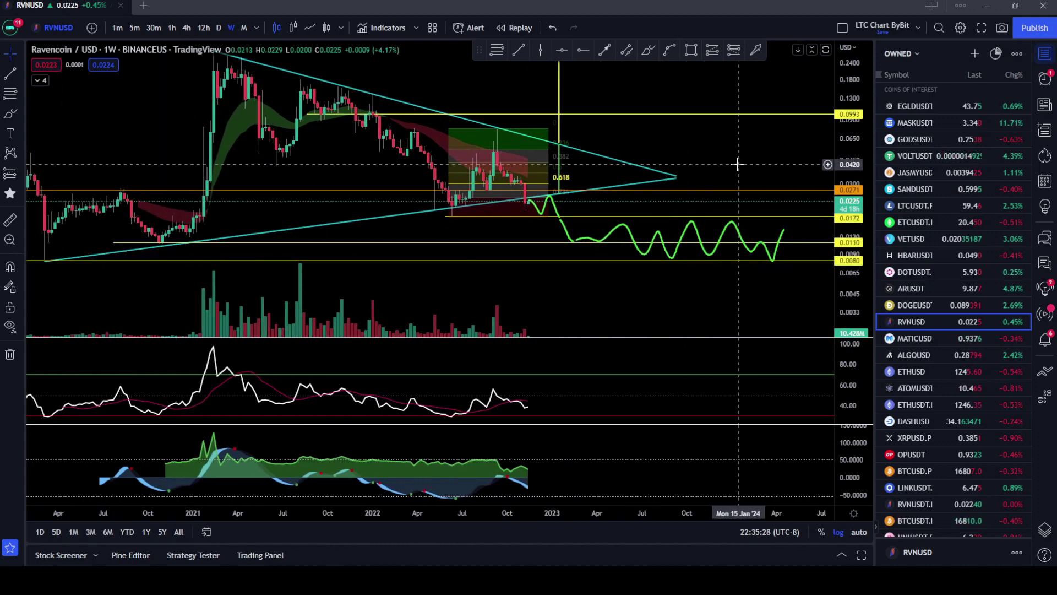
pyautogui.moveTo(739, 163); pyautogui.dragTo(677, 189)
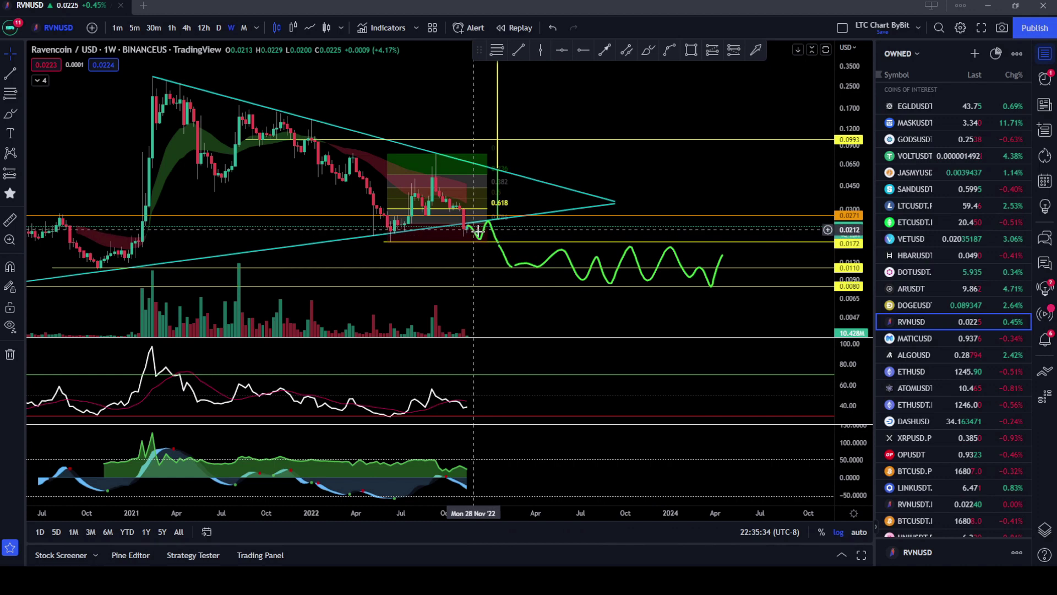
pyautogui.click(552, 28)
pyautogui.click(552, 28)
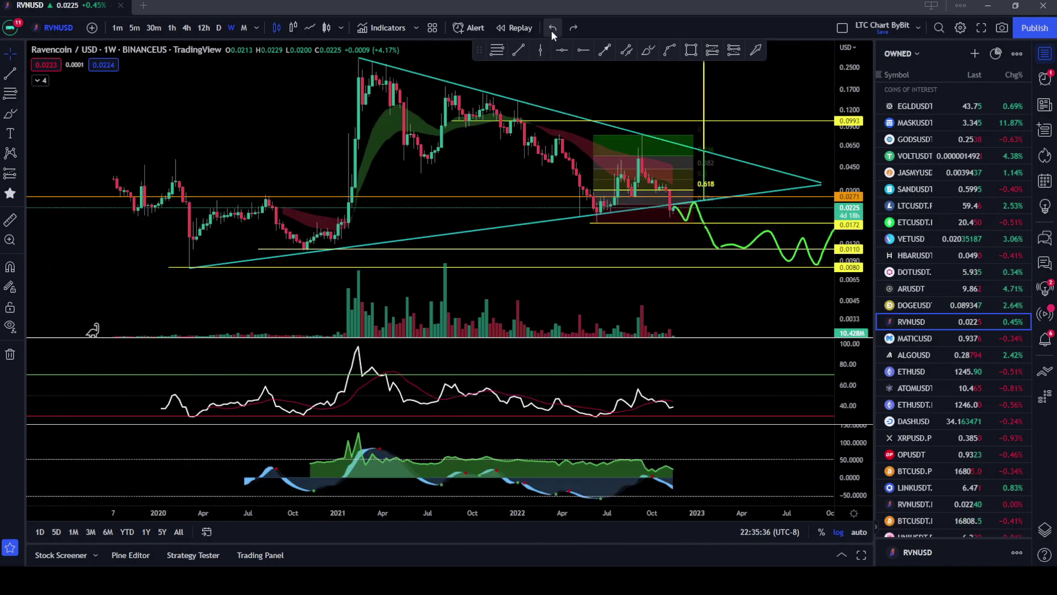
pyautogui.click(552, 27)
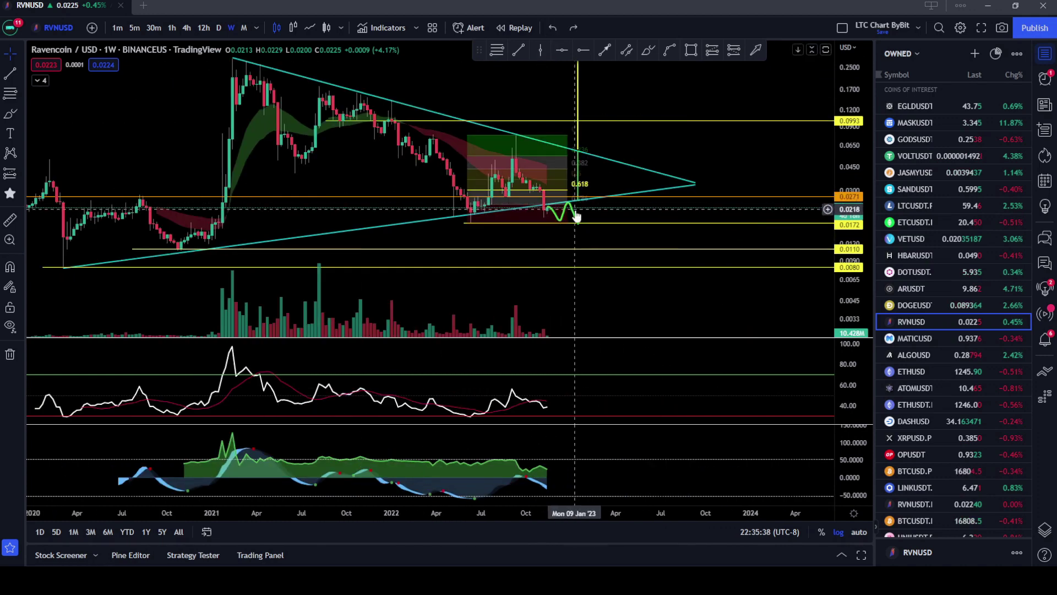
# Delete the remaining green brushed path that zigzags from the latest candle down to the 0.0172 support line.
pyautogui.scroll(5, 716, 254)
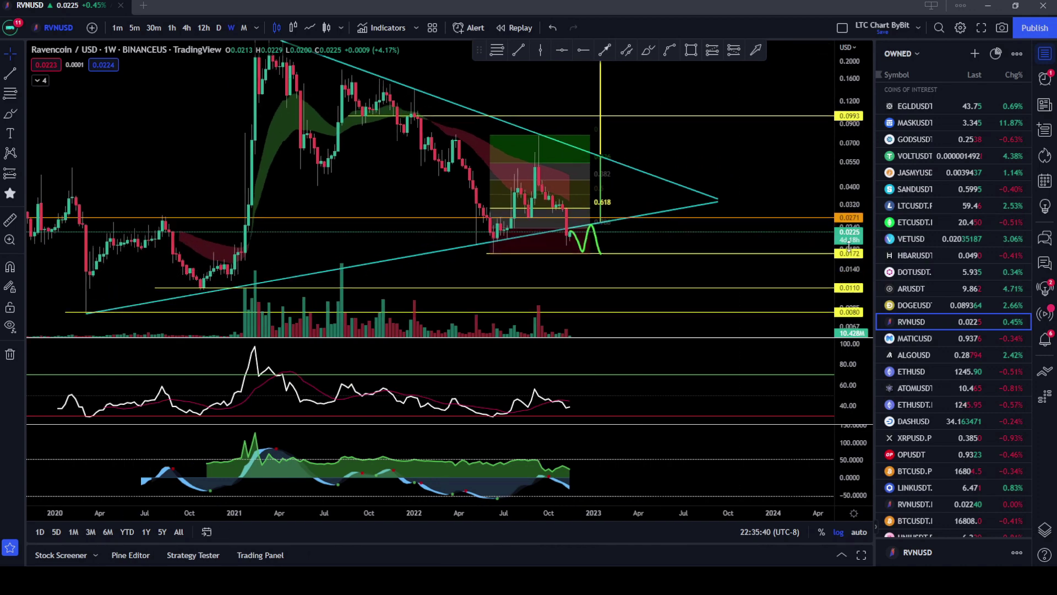
pyautogui.moveTo(487, 275); pyautogui.dragTo(734, 243)
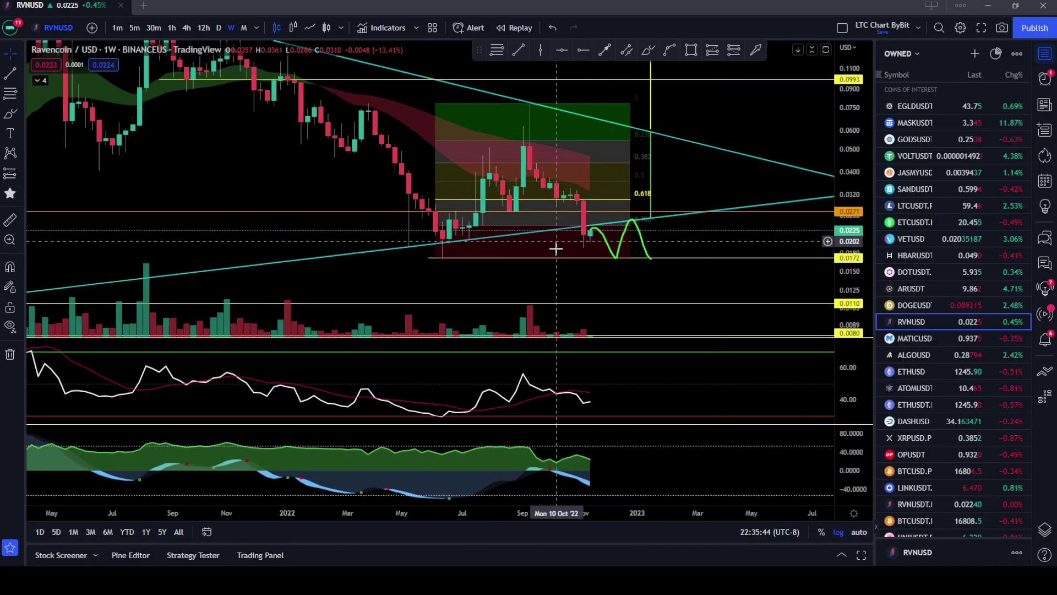
pyautogui.scroll(-4, 744, 217)
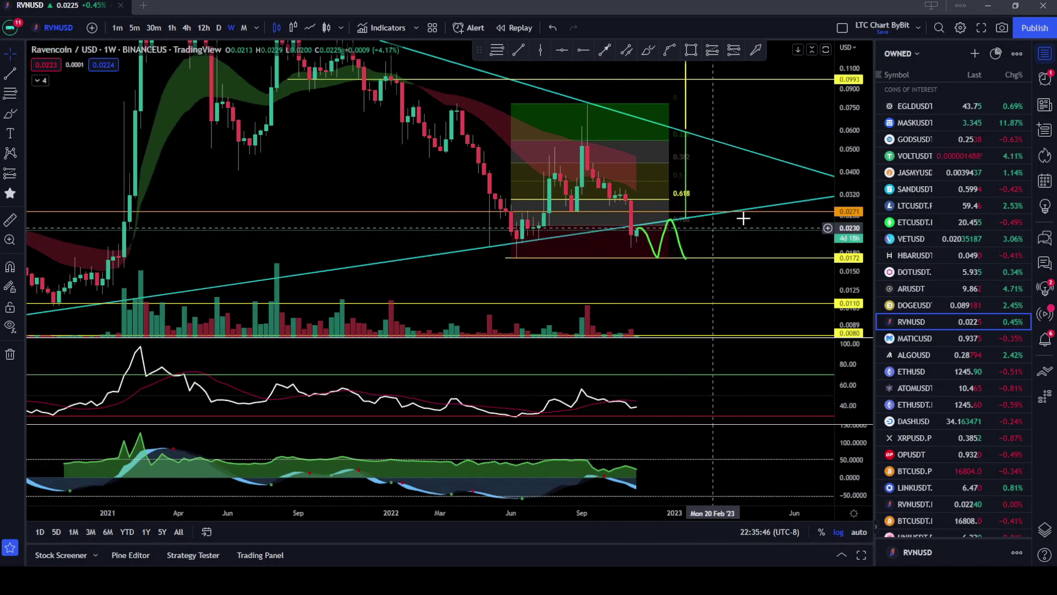
pyautogui.scroll(-2, 724, 176)
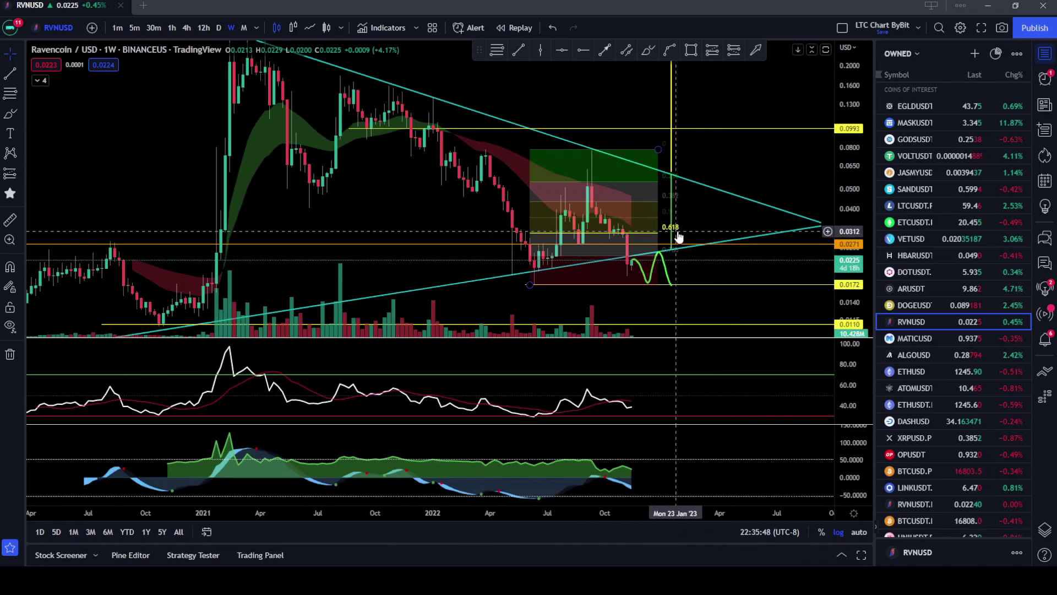
pyautogui.scroll(-2, 751, 165)
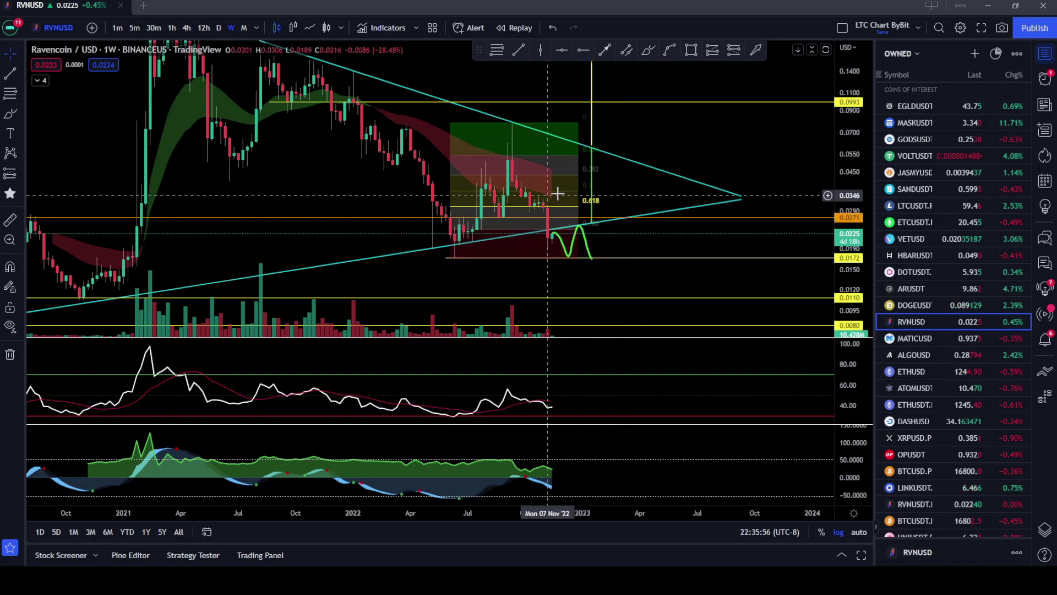
pyautogui.hscroll(-3, 606, 182)
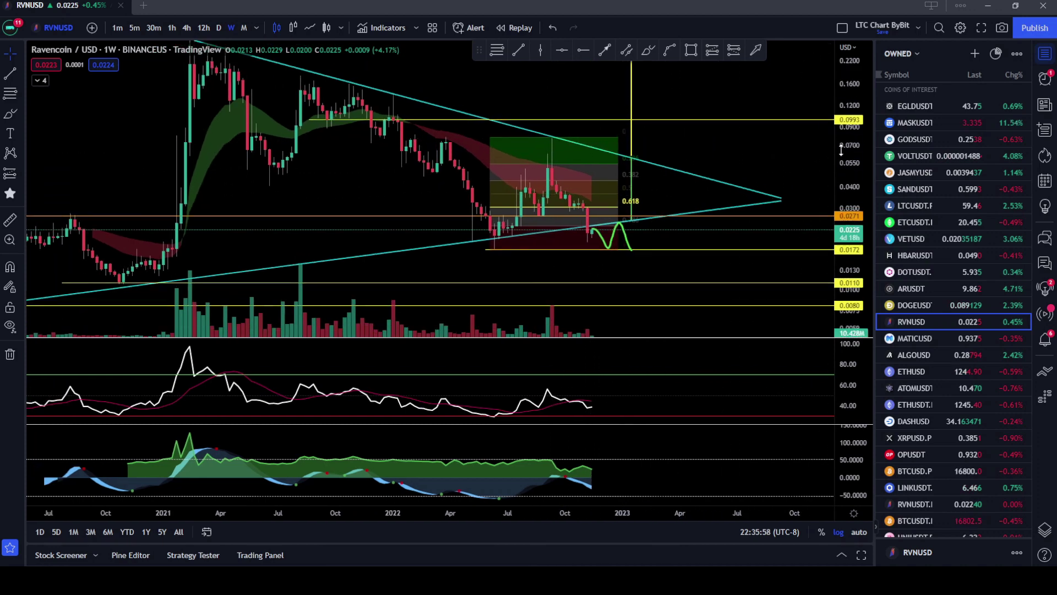
pyautogui.click(572, 205)
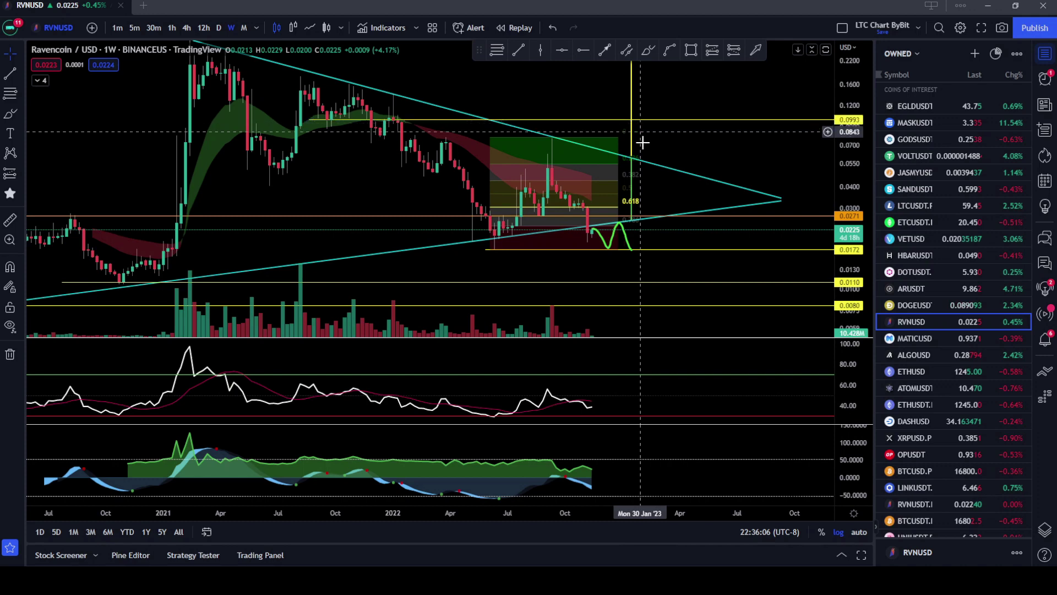
pyautogui.click(637, 251)
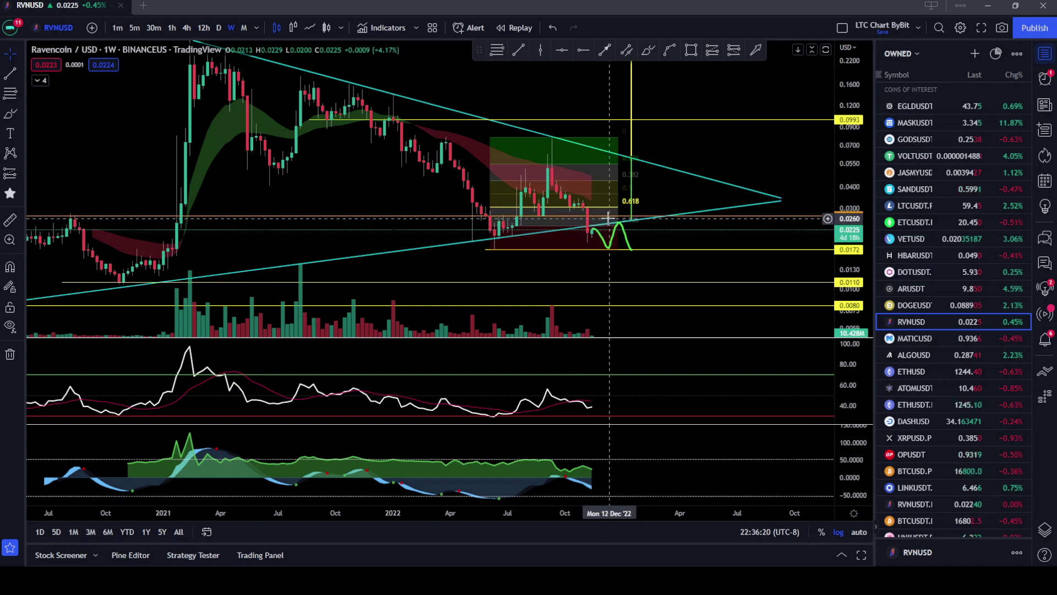
pyautogui.click(628, 236)
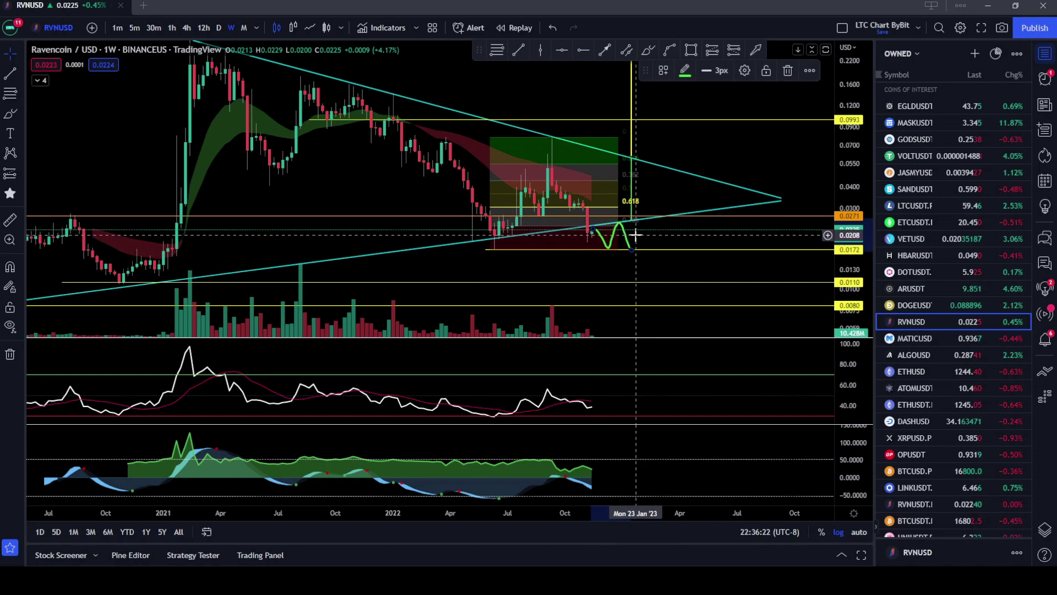
pyautogui.press('Delete')
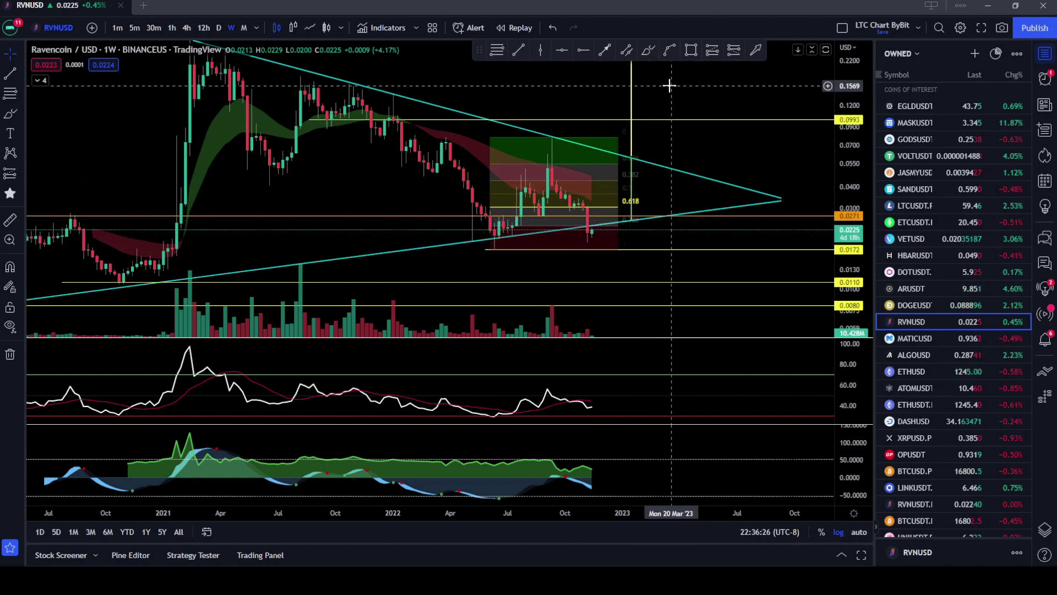
# Maximize the lowest oscillator pane and examine its most recent waves up close.
pyautogui.hscroll(-3, 737, 159)
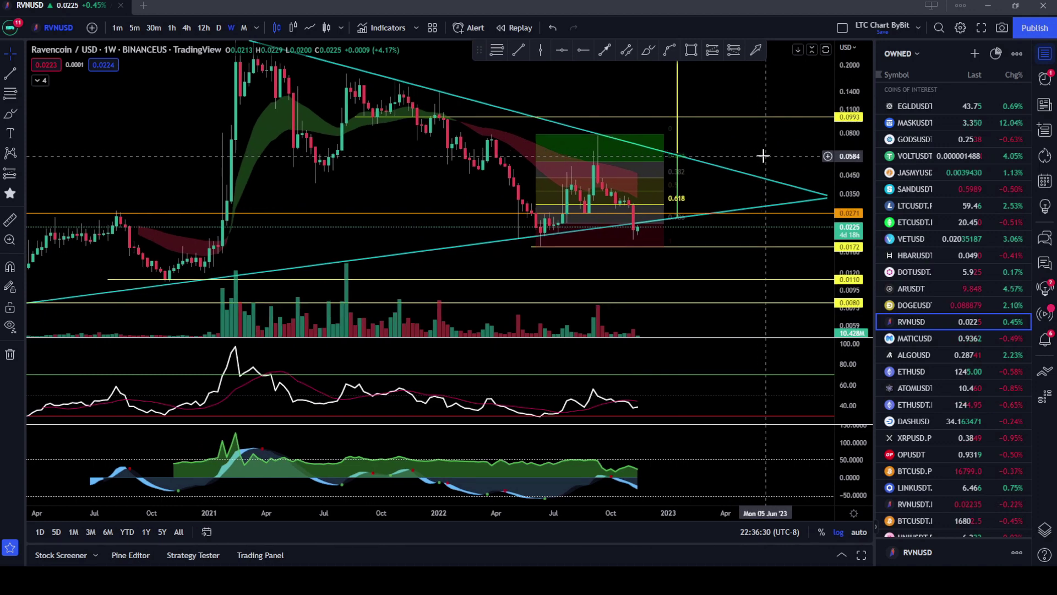
pyautogui.moveTo(761, 155); pyautogui.dragTo(727, 151)
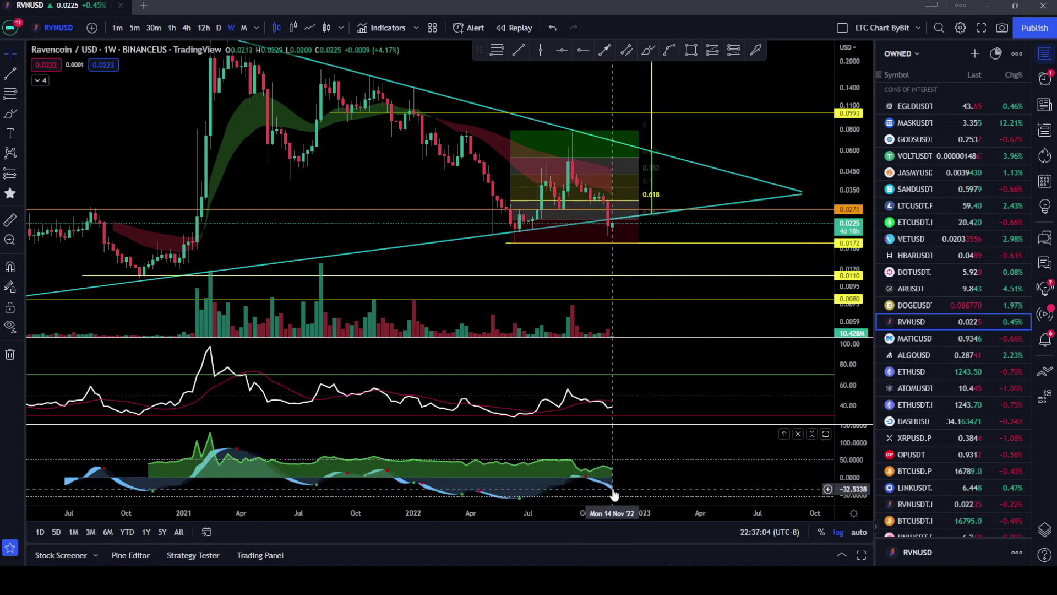
pyautogui.doubleClick(653, 478)
pyautogui.scroll(5, 659, 396)
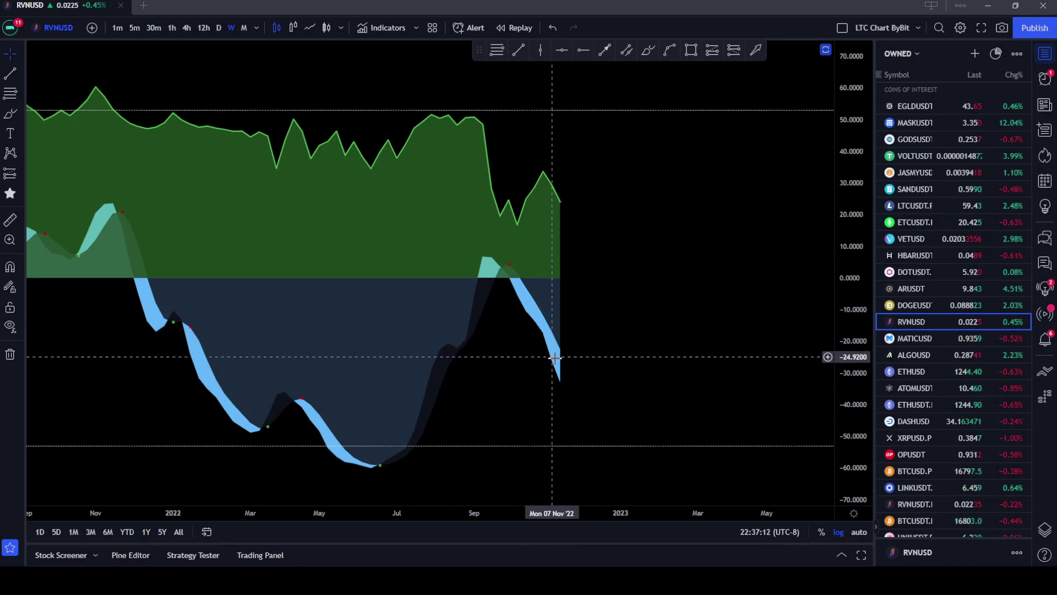
# Try to brush a projected recovery curve on the oscillator from November 2022 up to about 10 in March 2023.
pyautogui.click(648, 50)
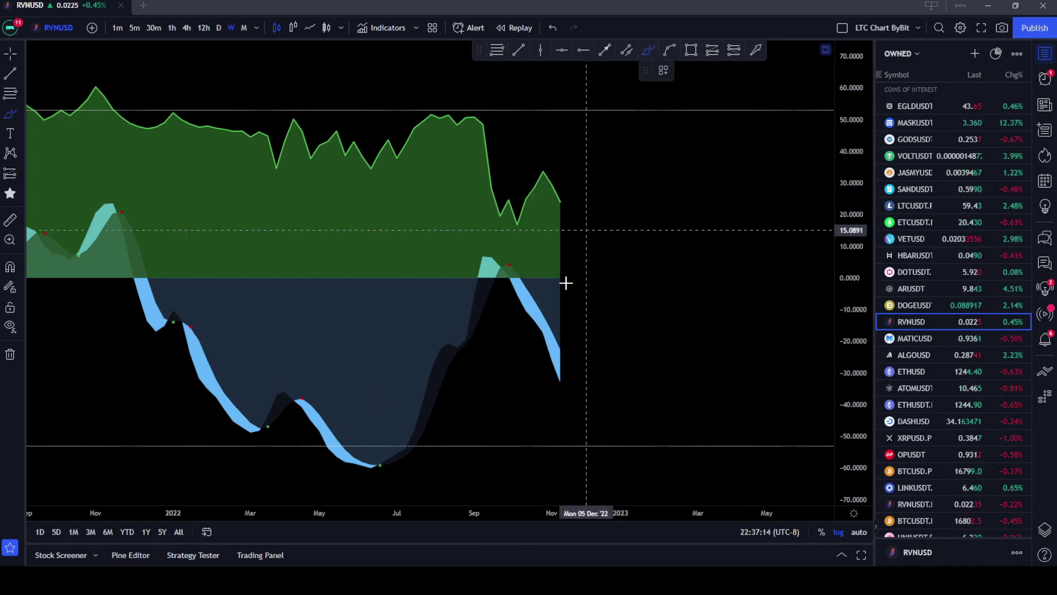
pyautogui.moveTo(523, 310)
pyautogui.mouseDown()
pyautogui.moveTo(555, 337)
pyautogui.moveTo(655, 311)
pyautogui.moveTo(715, 244)
pyautogui.mouseUp()
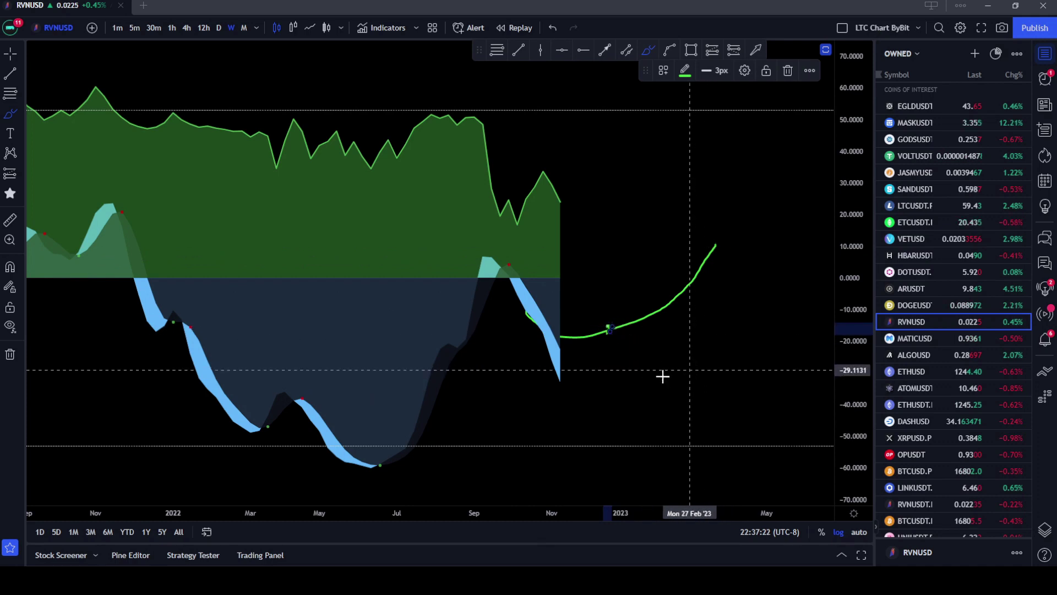
pyautogui.click(555, 28)
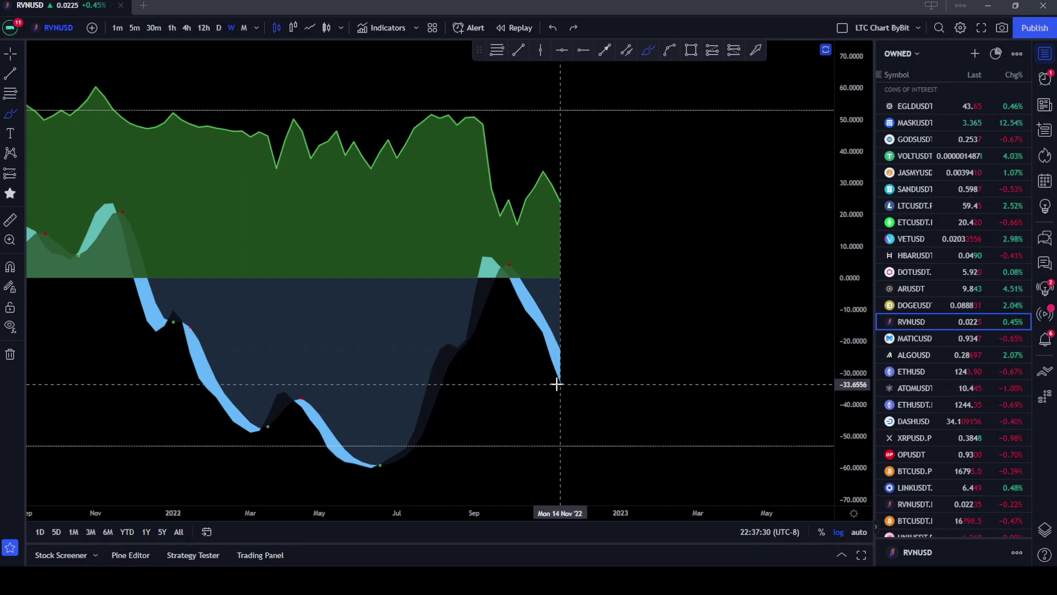
# Leave the Brush tool, restore the stacked panes and examine price around the triangle's lower trend line and the support levels.
pyautogui.click(10, 54)
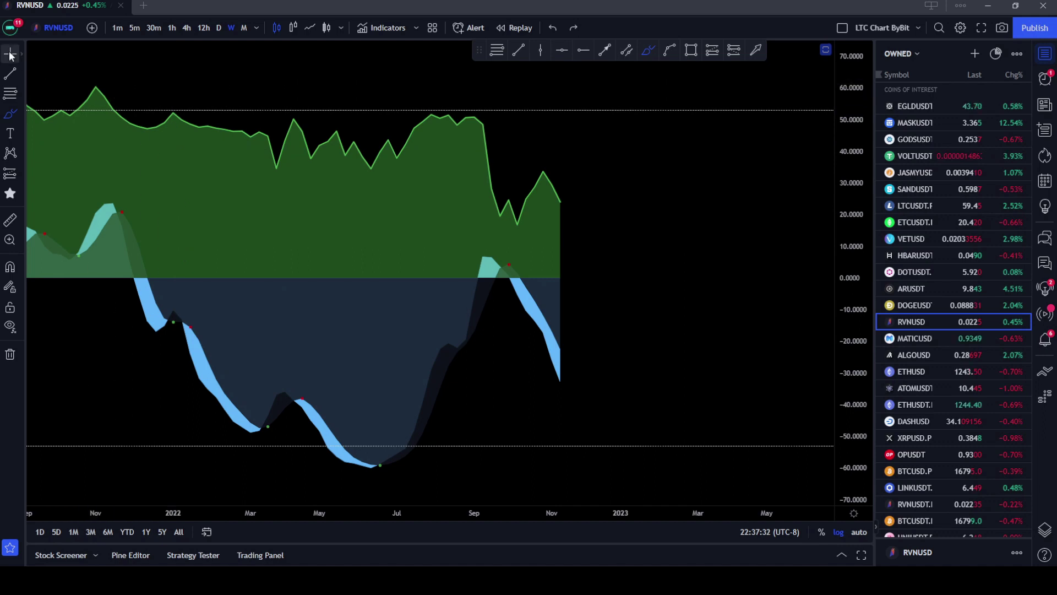
pyautogui.doubleClick(710, 309)
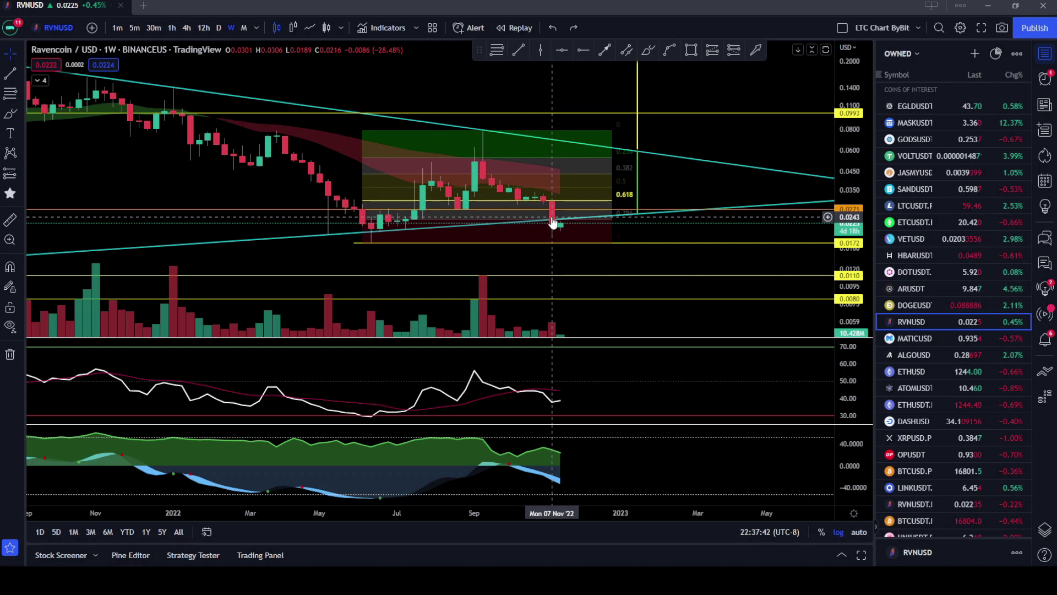
pyautogui.moveTo(838, 242)
pyautogui.mouseDown()
pyautogui.moveTo(837, 226)
pyautogui.moveTo(836, 237)
pyautogui.mouseUp()
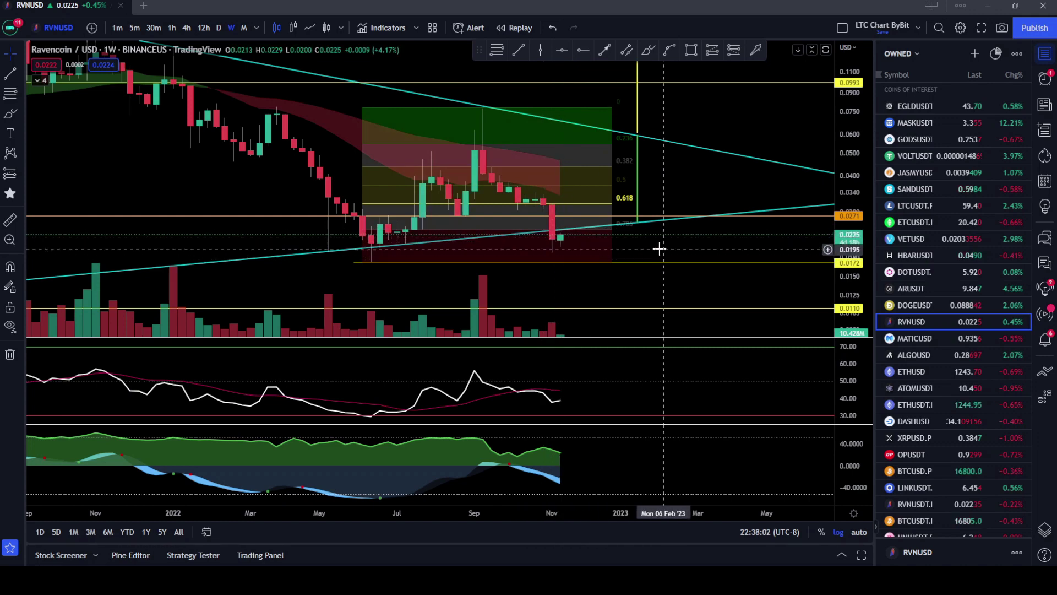
pyautogui.moveTo(575, 253); pyautogui.dragTo(613, 212)
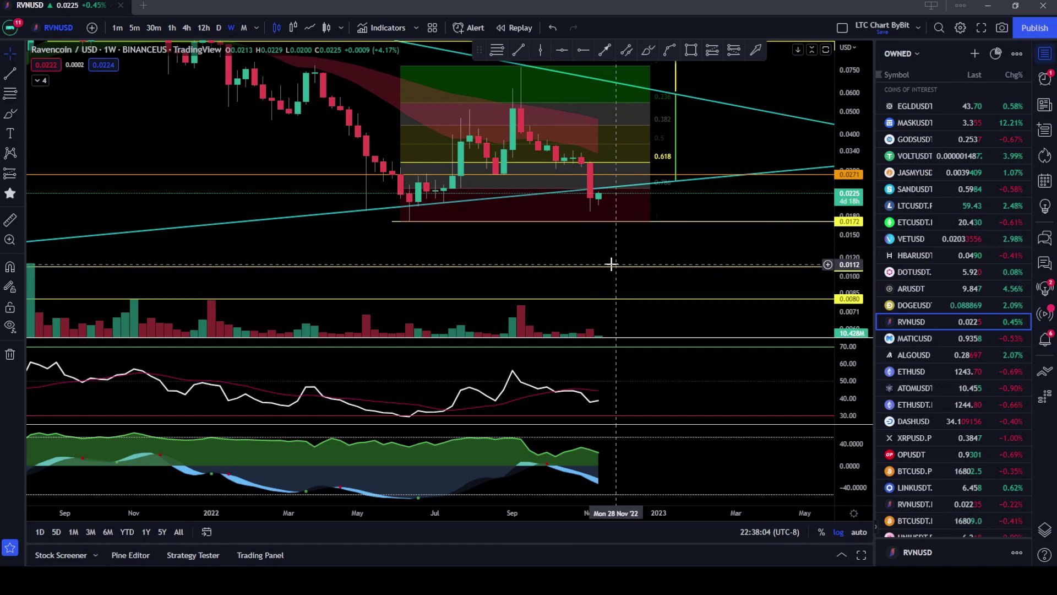
pyautogui.hotkey('alt', 'h')
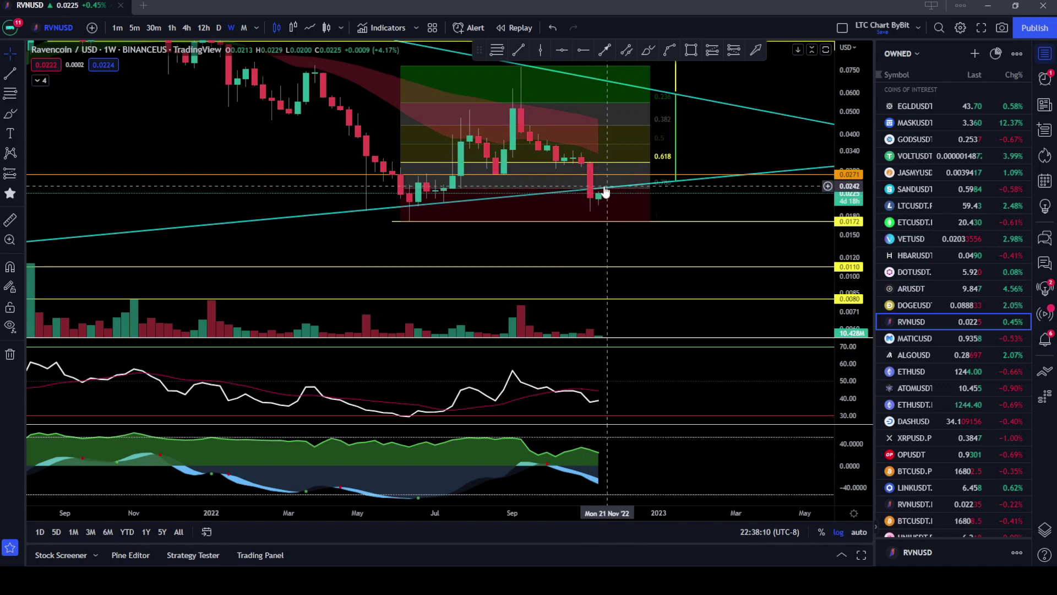
pyautogui.scroll(-4, 738, 209)
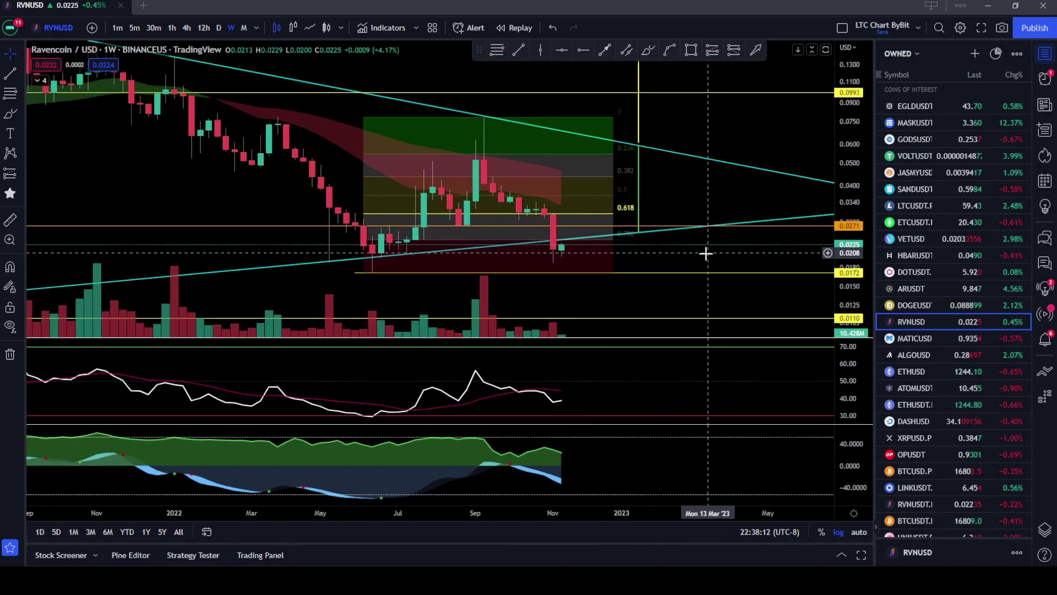
pyautogui.scroll(-5, 732, 242)
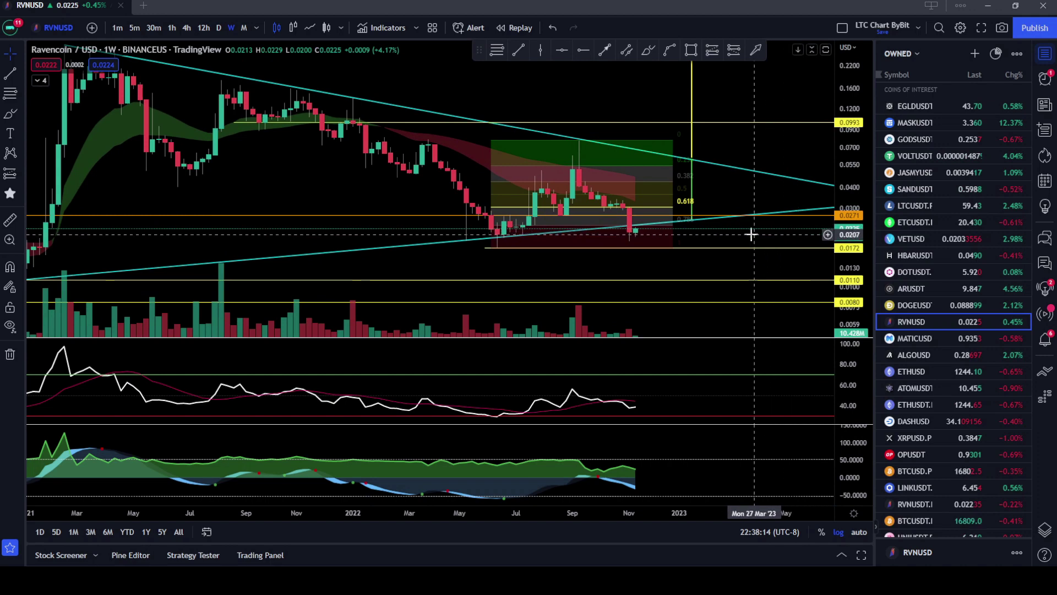
# Place a horizontal ray at about 0.0205 starting from 11 April 2022.
pyautogui.moveTo(767, 156); pyautogui.dragTo(675, 173)
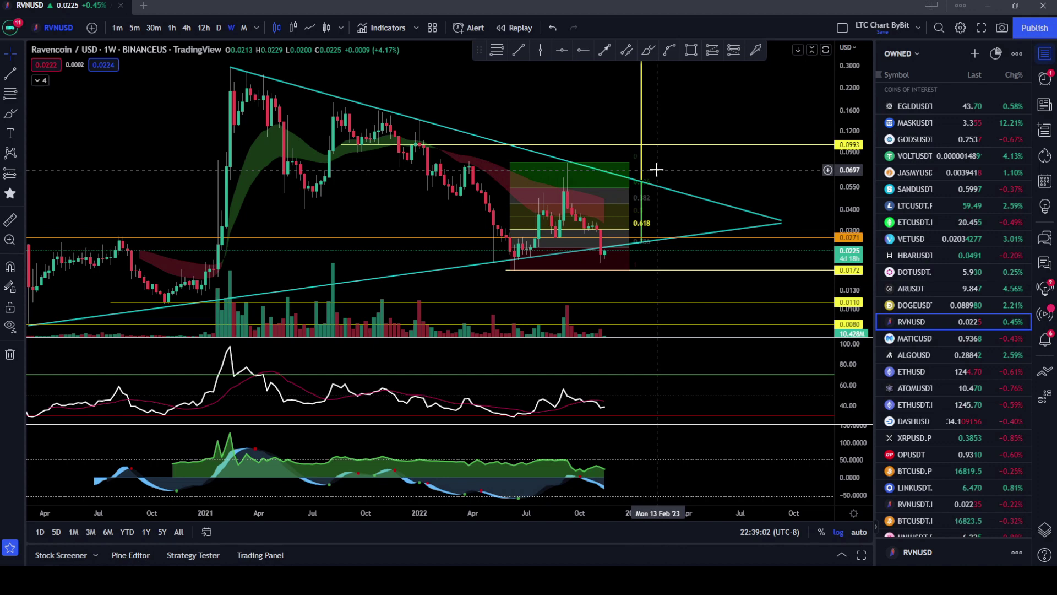
pyautogui.click(583, 49)
pyautogui.click(478, 258)
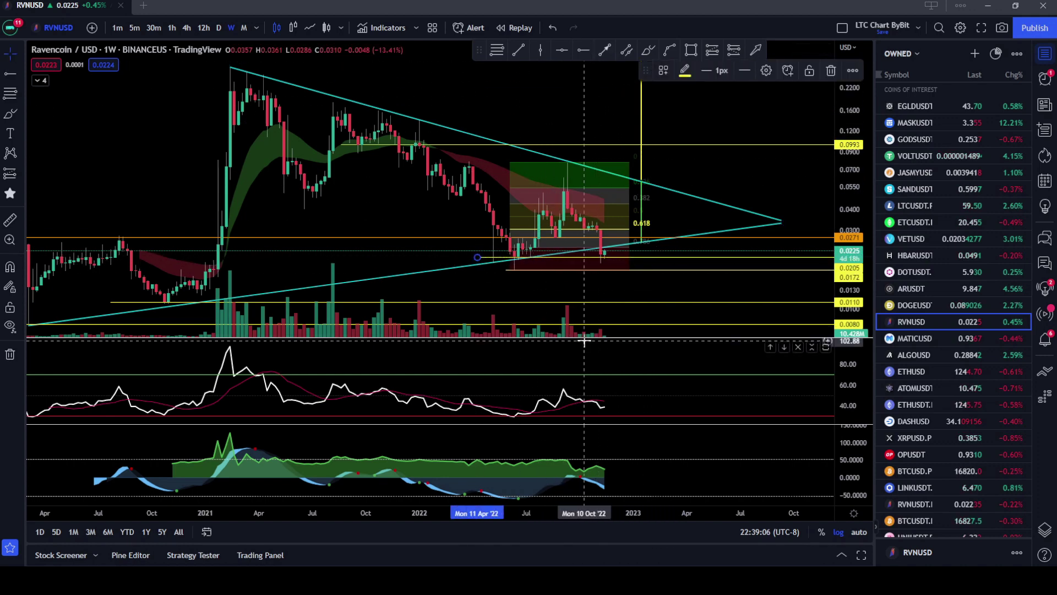
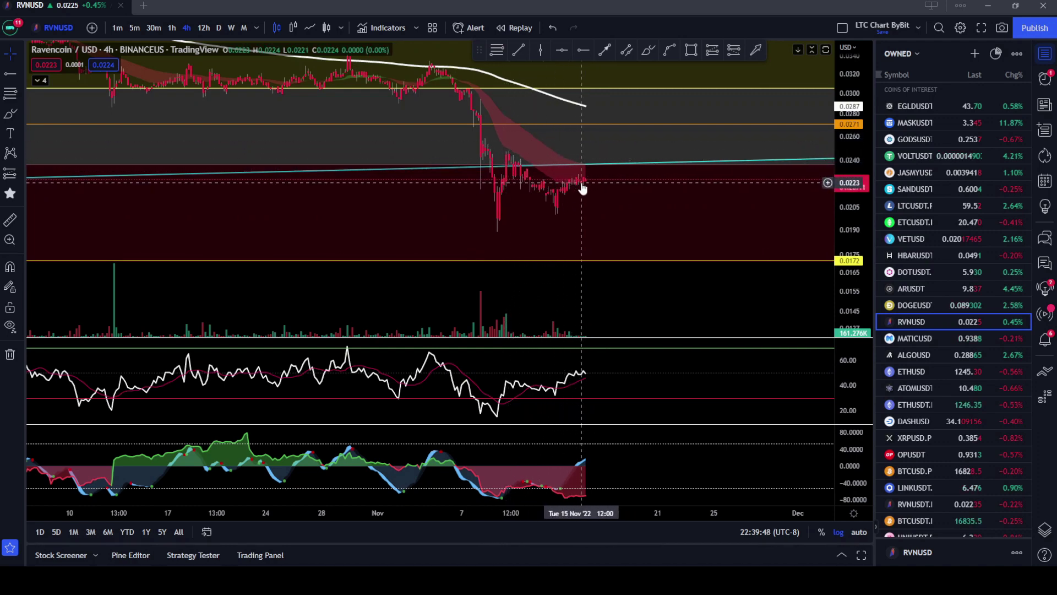
# Draw a Fib retracement on the 4-hour chart from 0.0248 on 9 November 2022 down to 0.0200 on 19 November.
pyautogui.scroll(1, 588, 183)
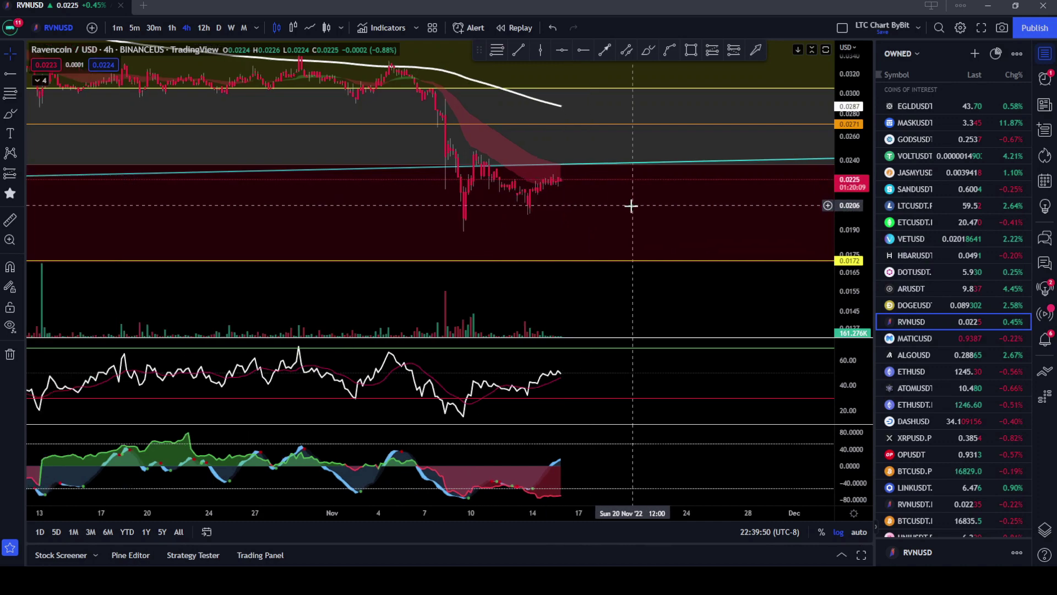
pyautogui.click(468, 150)
pyautogui.click(611, 214)
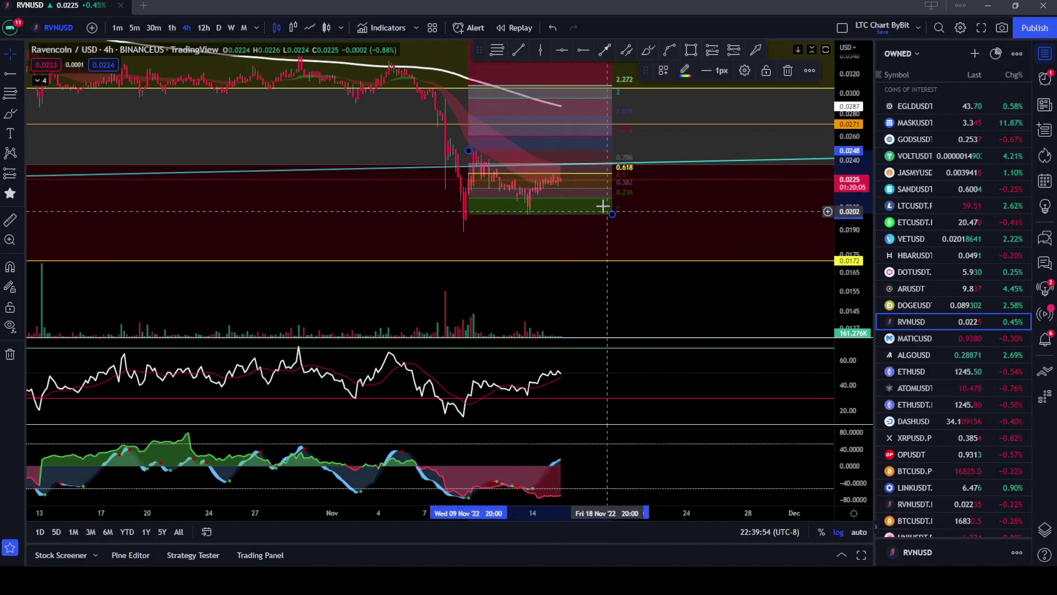
# Hide the Fib retracement's 1.272, 2, 2.272 and 4.236 levels and apply the settings.
pyautogui.doubleClick(591, 195)
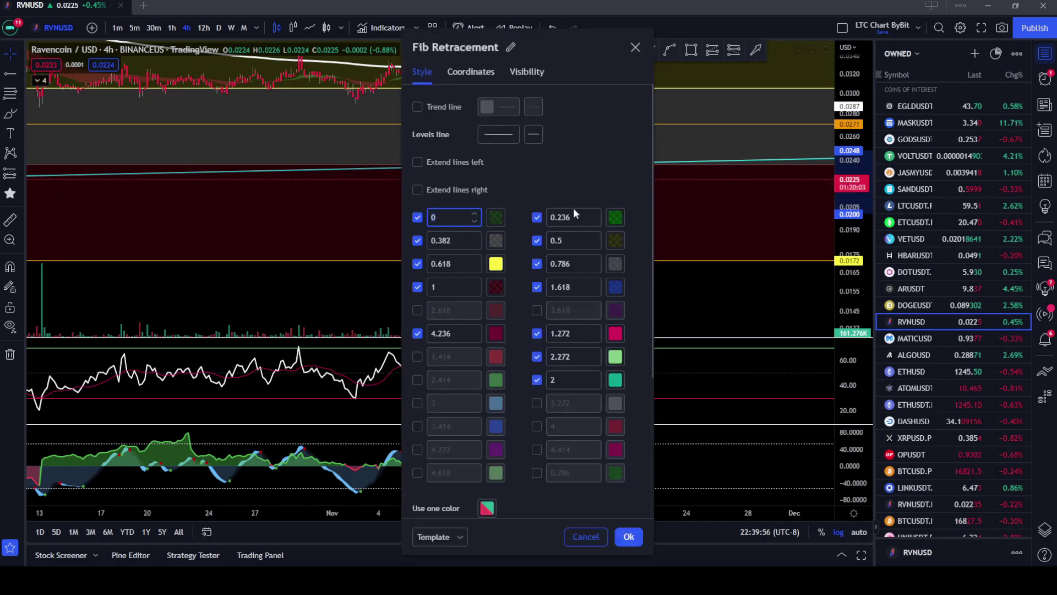
pyautogui.click(537, 333)
pyautogui.click(537, 356)
pyautogui.click(537, 379)
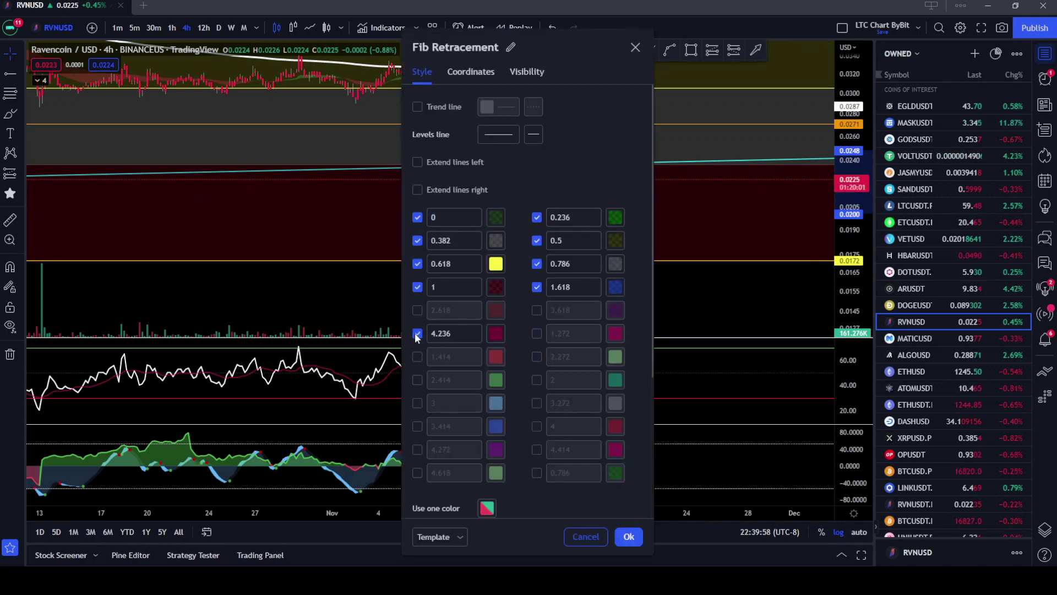
pyautogui.click(629, 537)
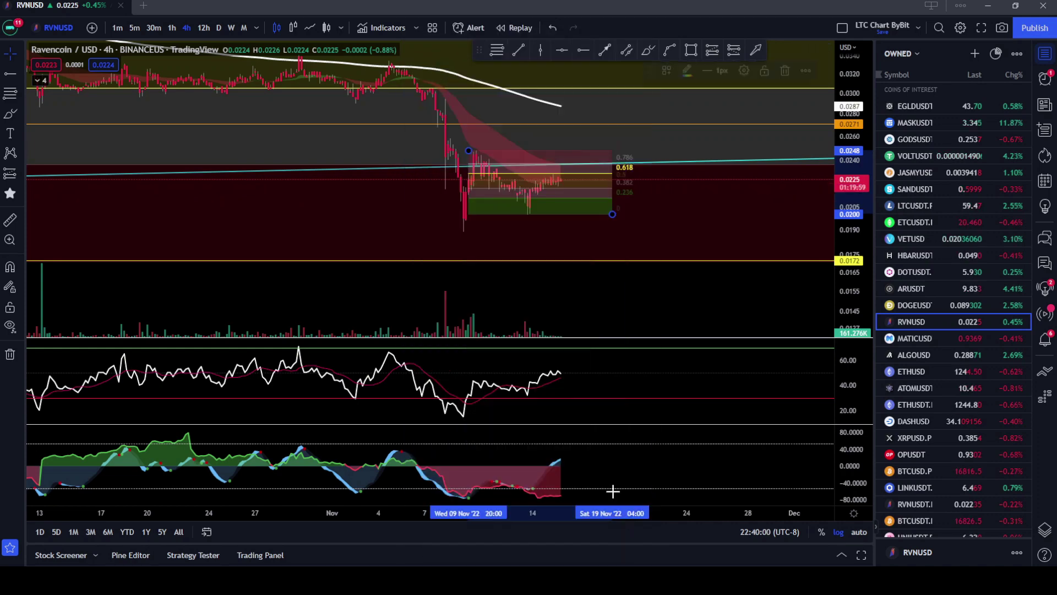
# Draw an arrow spanning the drop from 0.0248 to 0.0189, shift it to the 13 November low at 0.0207–0.0171, and delete it.
pyautogui.moveTo(852, 240); pyautogui.dragTo(851, 206)
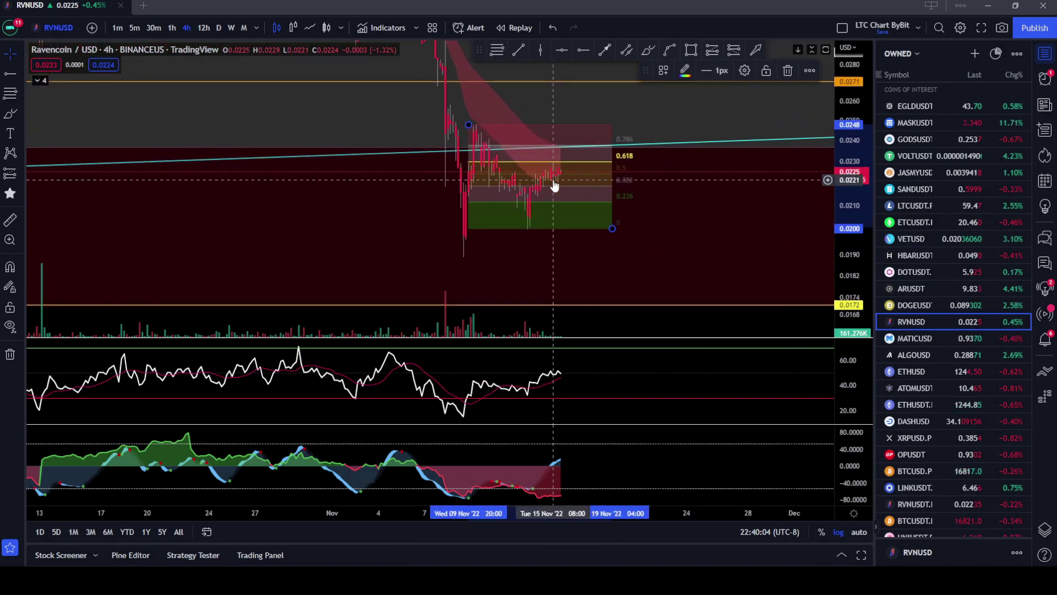
pyautogui.scroll(2, 602, 217)
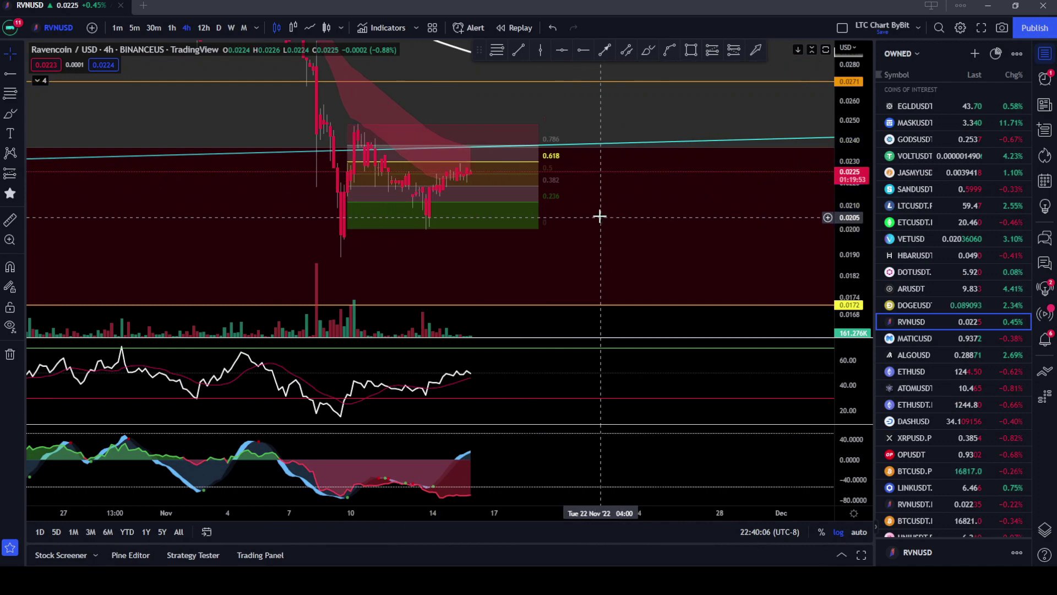
pyautogui.moveTo(545, 207); pyautogui.dragTo(600, 226)
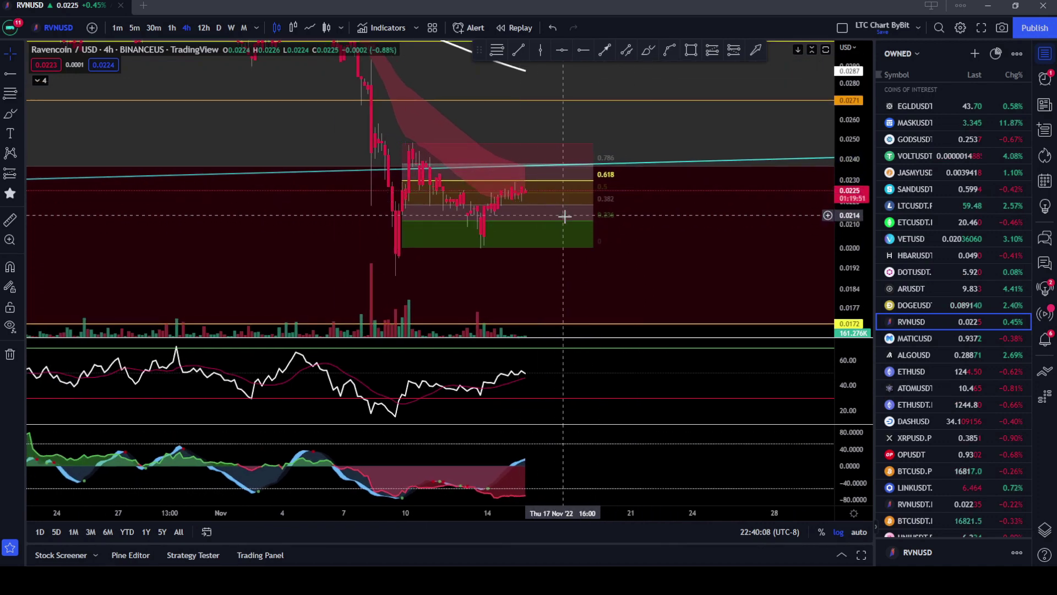
pyautogui.scroll(-3, 606, 220)
pyautogui.moveTo(838, 207); pyautogui.dragTo(838, 222)
pyautogui.moveTo(743, 233); pyautogui.dragTo(719, 181)
pyautogui.click(605, 50)
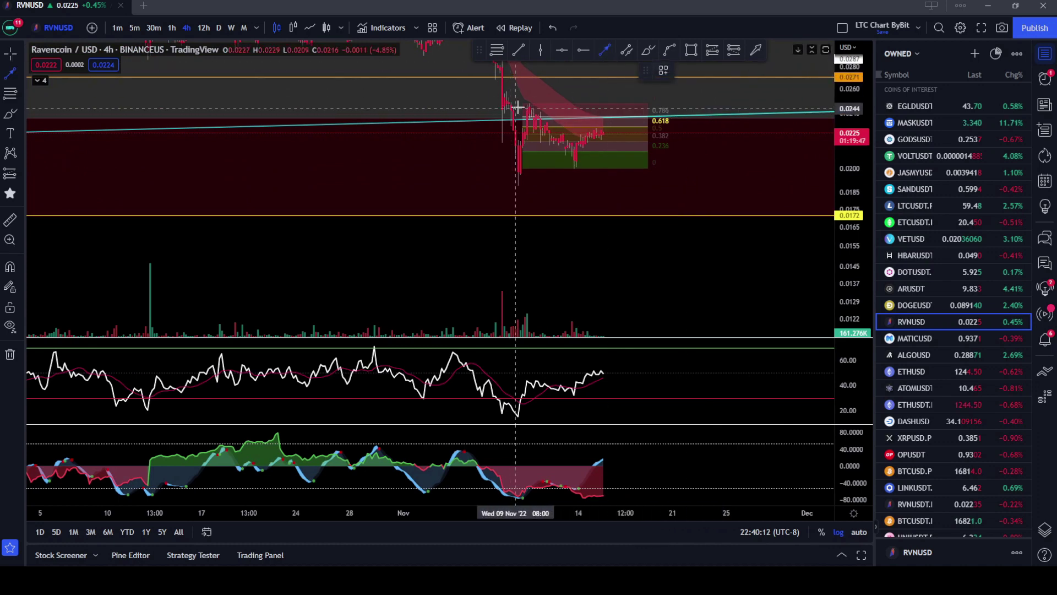
pyautogui.click(524, 103)
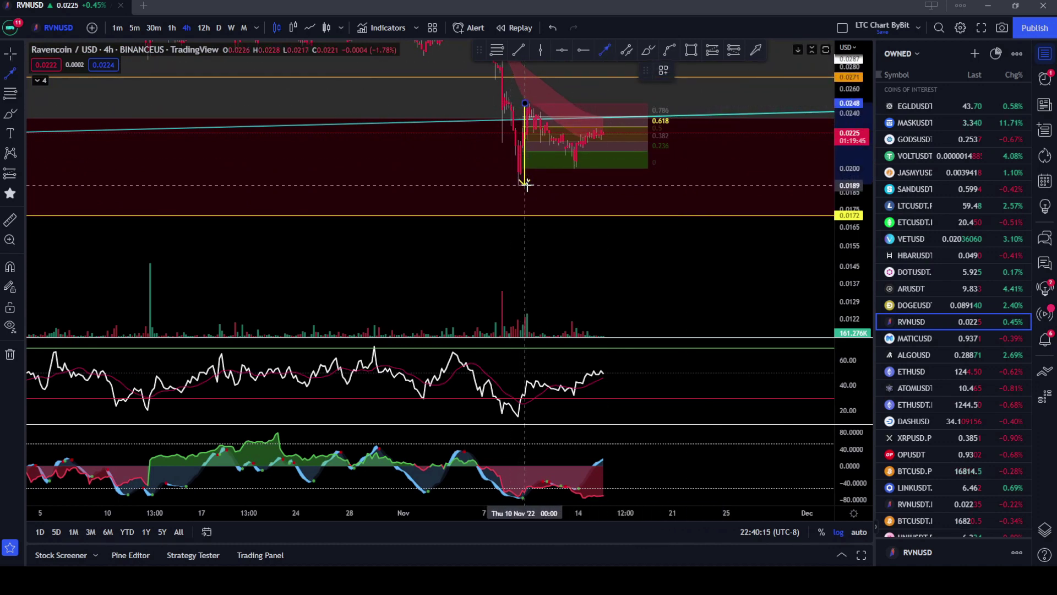
pyautogui.click(524, 185)
pyautogui.moveTo(525, 187); pyautogui.dragTo(576, 190)
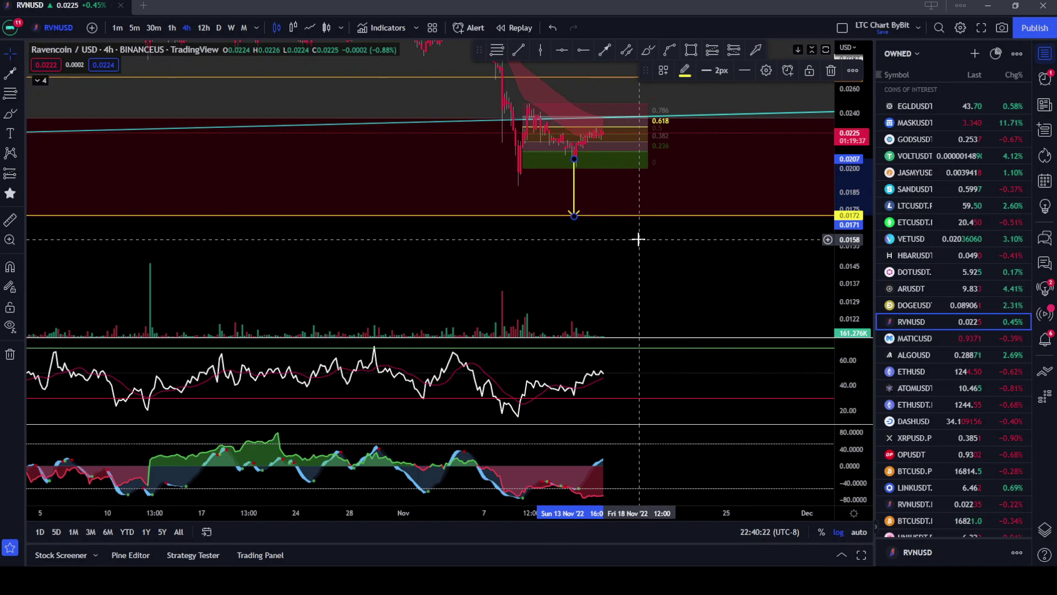
pyautogui.press('Delete')
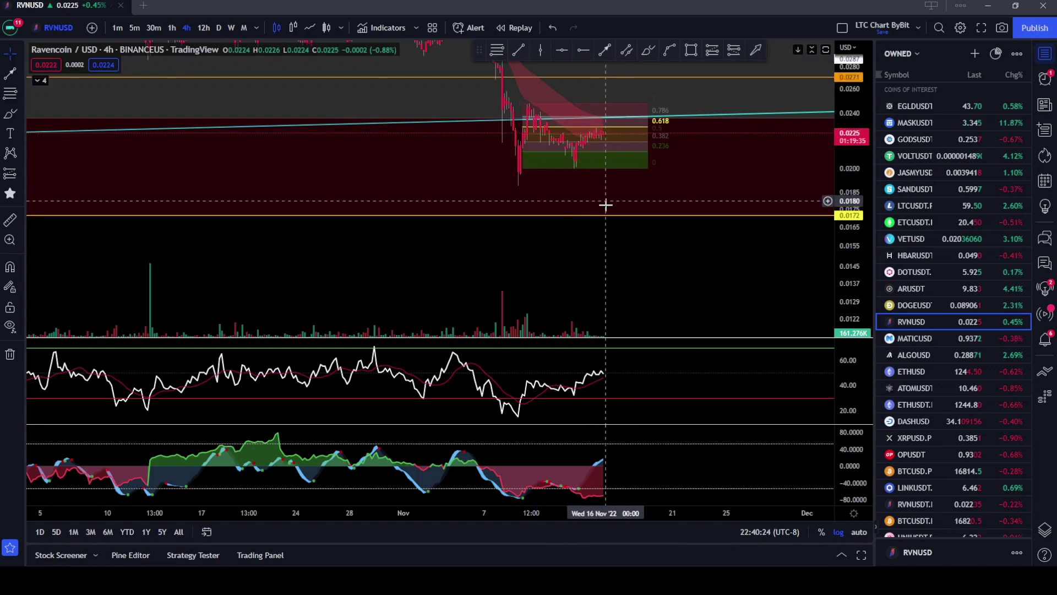
# Examine recent price against the Fib levels, and delete the Fib retracement.
pyautogui.moveTo(712, 186); pyautogui.dragTo(701, 217)
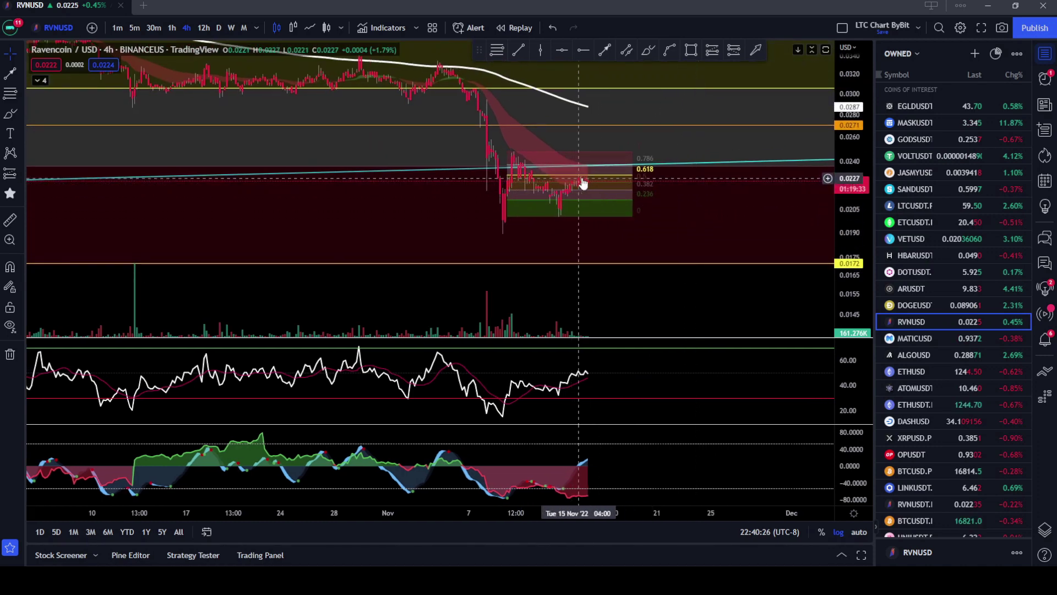
pyautogui.scroll(3, 589, 183)
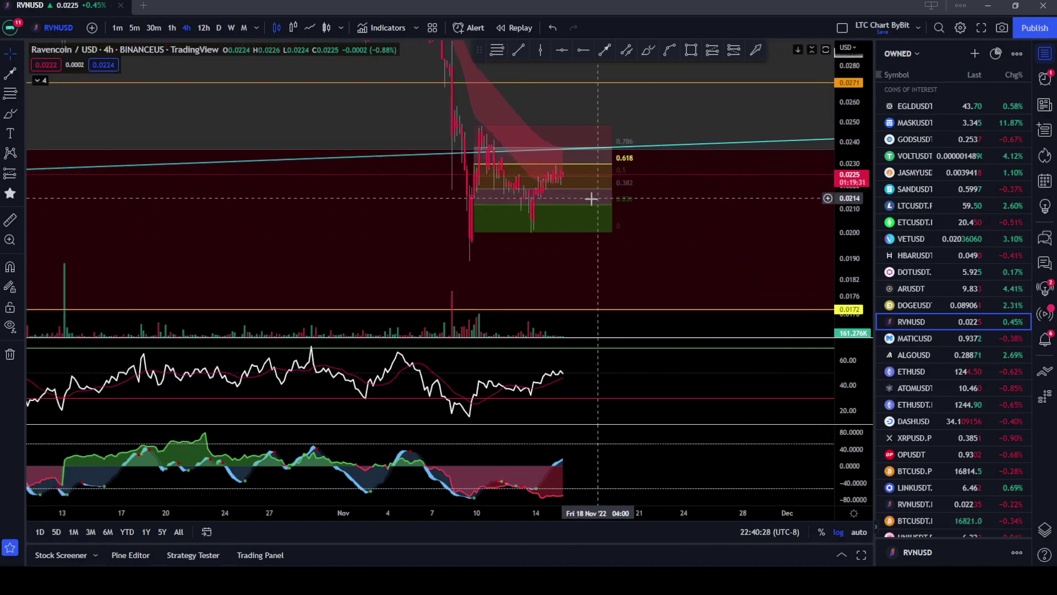
pyautogui.moveTo(589, 183); pyautogui.dragTo(491, 184)
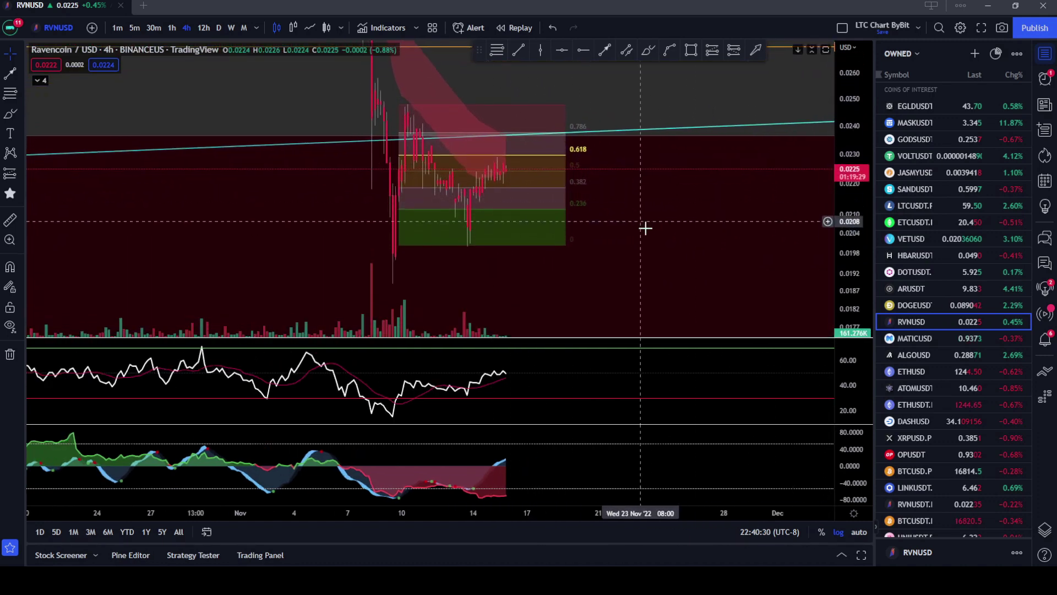
pyautogui.moveTo(512, 220); pyautogui.dragTo(570, 223)
pyautogui.click(555, 195)
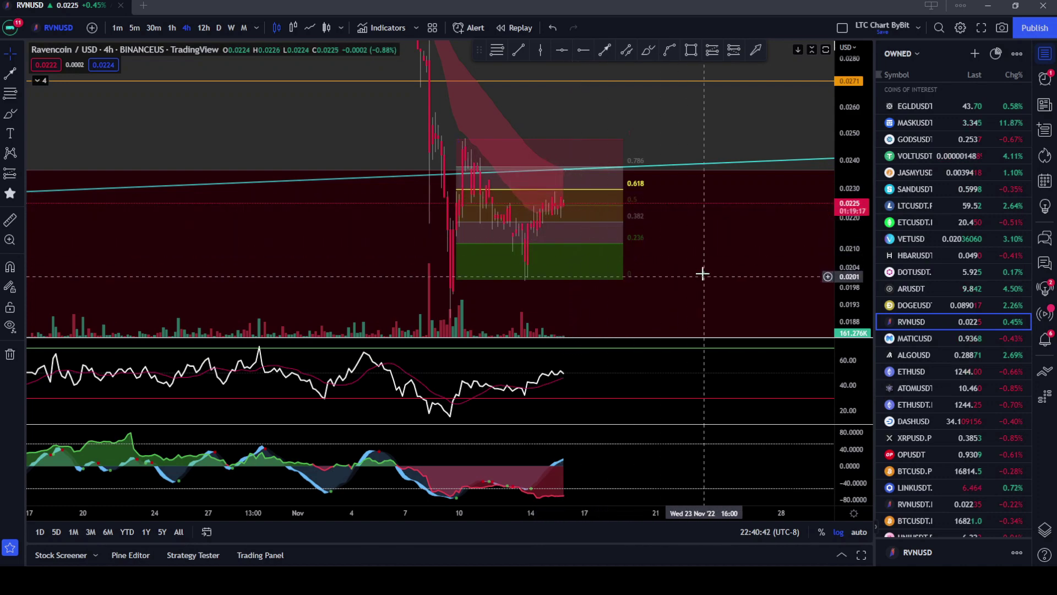
pyautogui.moveTo(703, 276); pyautogui.dragTo(703, 220)
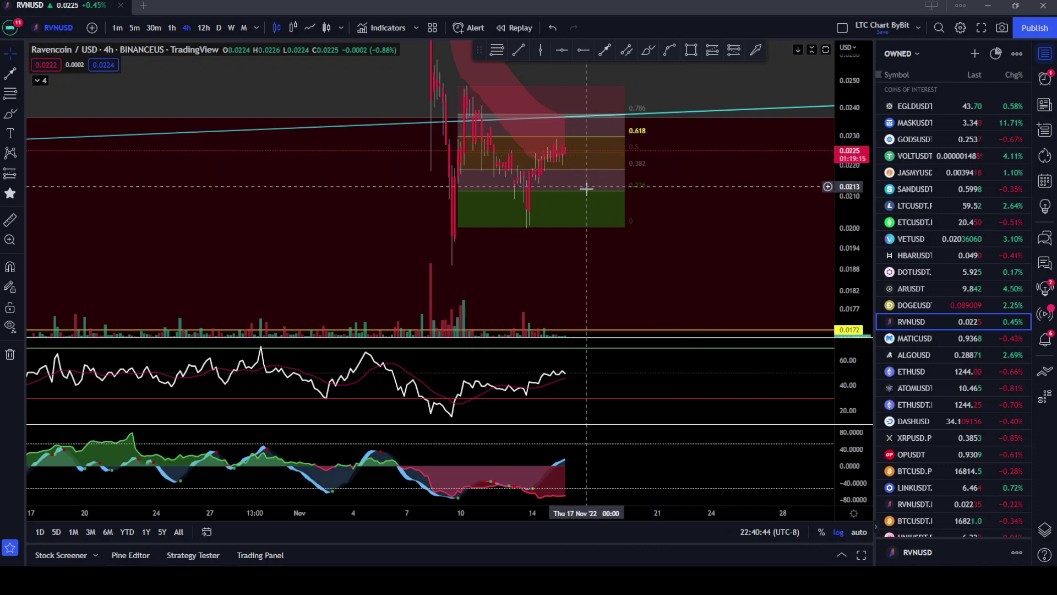
pyautogui.click(606, 93)
pyautogui.press('Delete')
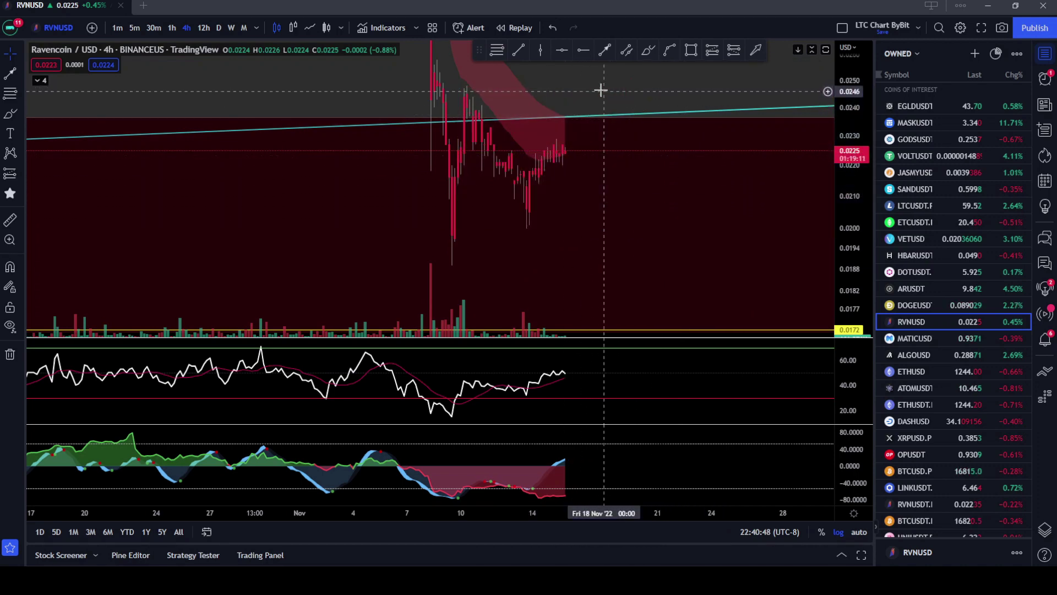
# Try a Fib retracement from the 13 November low at 0.0200 up to 0.0229, and delete it.
pyautogui.click(499, 50)
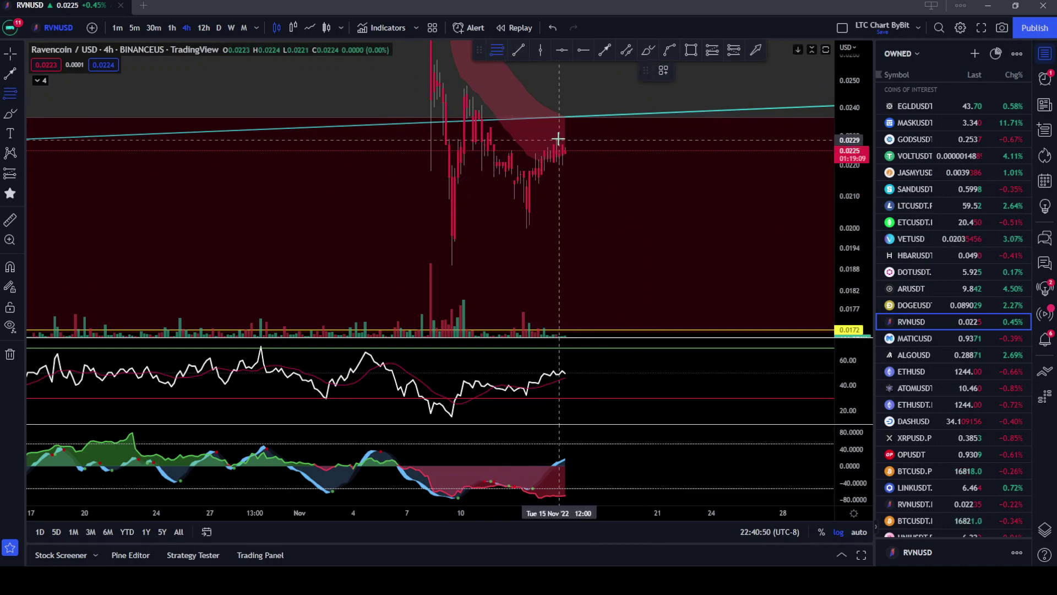
pyautogui.click(515, 229)
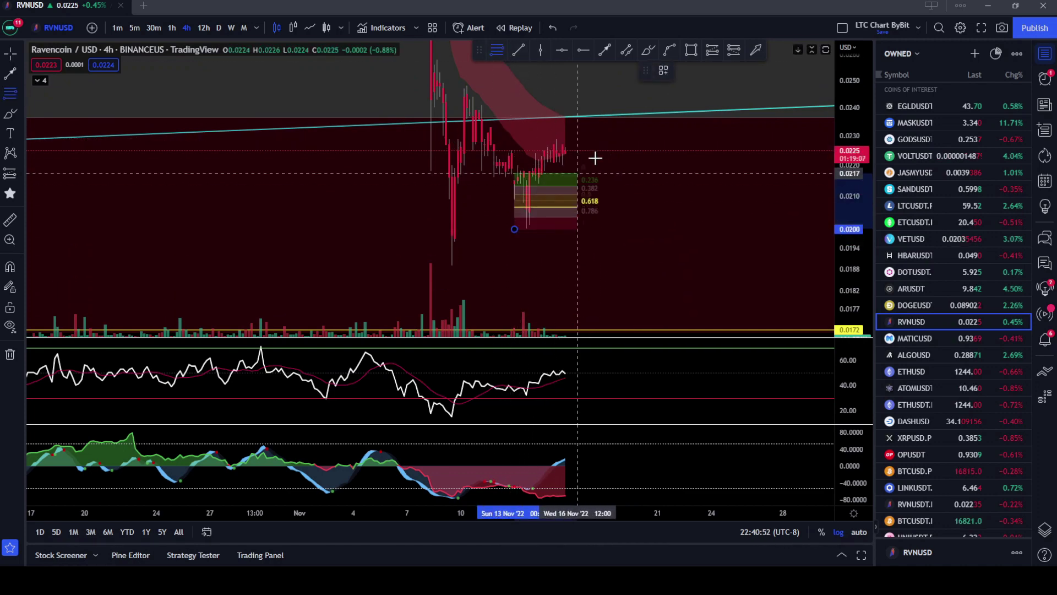
pyautogui.click(613, 139)
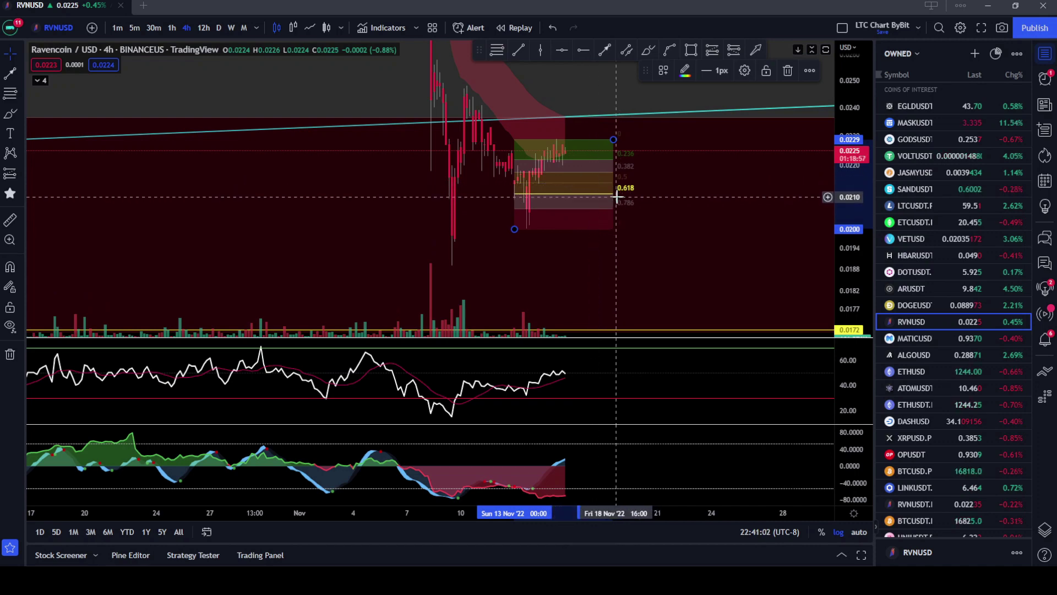
pyautogui.press('Delete')
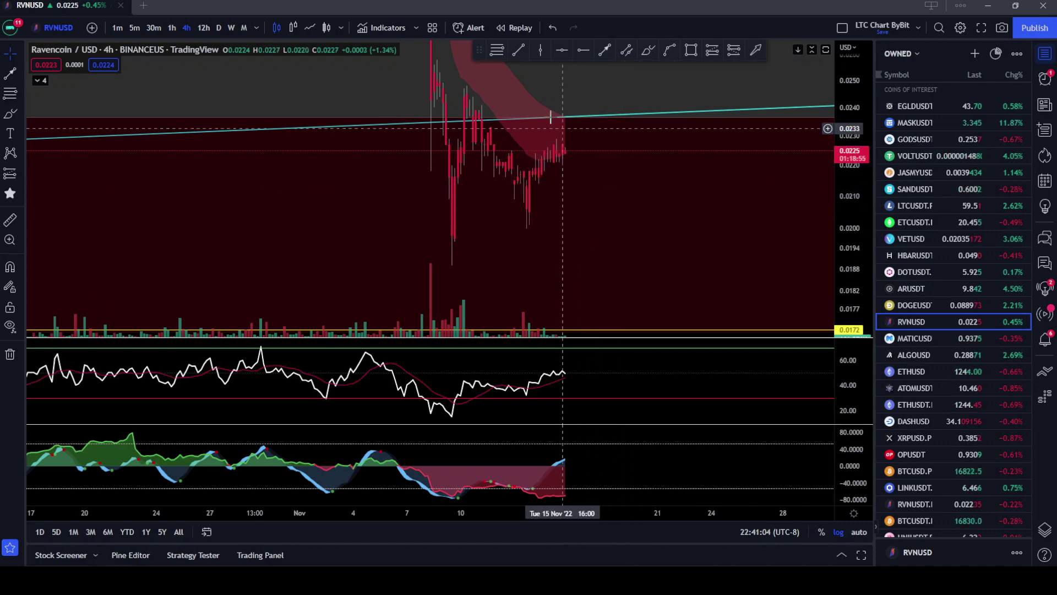
# Draw converging trend lines: one falling from 0.0248 on 10 November, one rising from 0.0190 on 9 November to 0.0216 on 19 November.
pyautogui.click(518, 50)
pyautogui.click(464, 87)
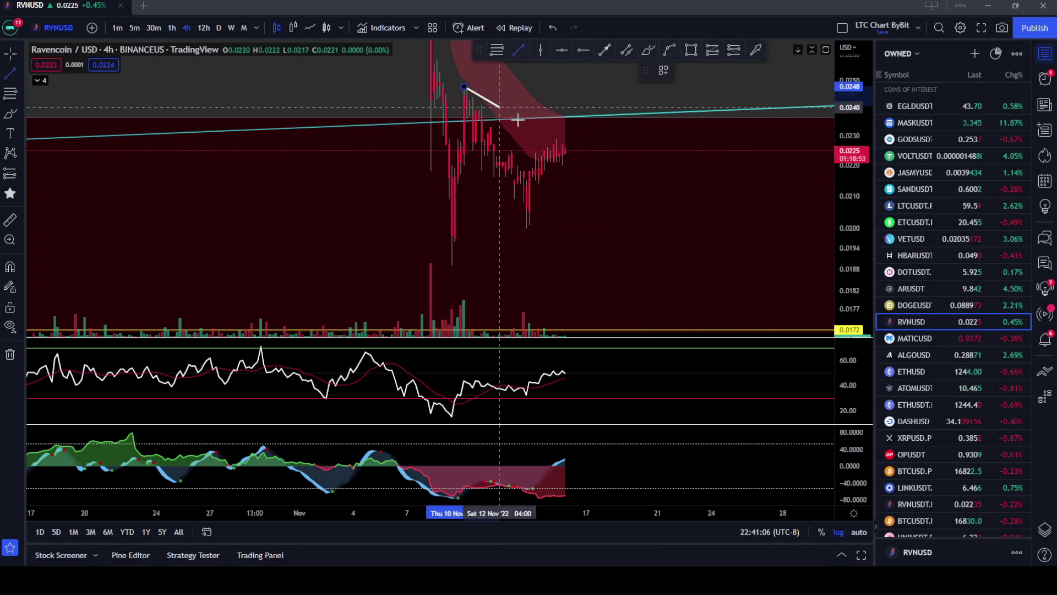
pyautogui.click(661, 192)
pyautogui.click(451, 262)
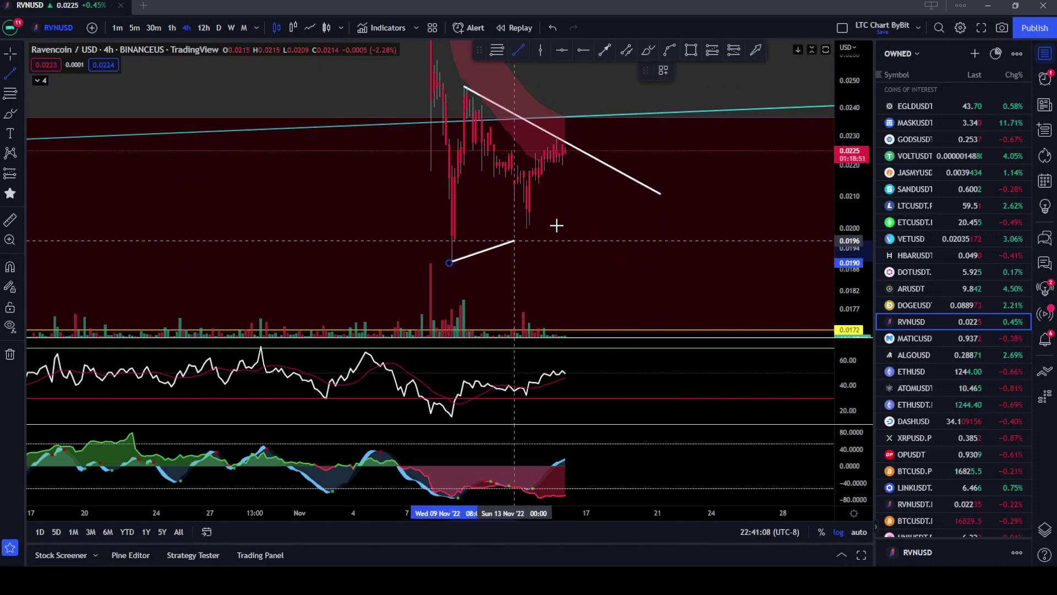
pyautogui.click(631, 177)
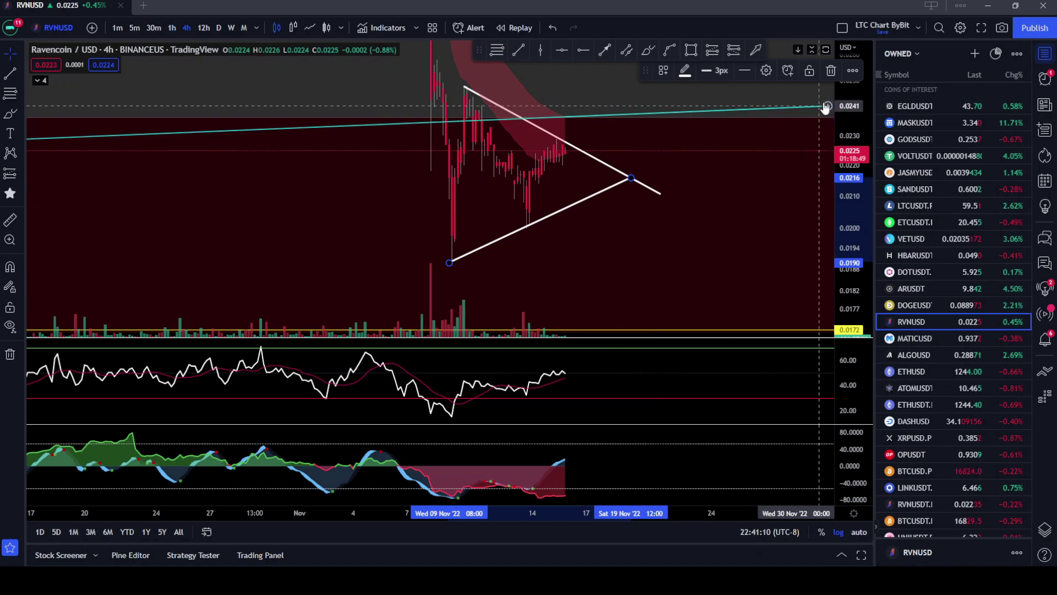
# Examine the small white triangle against the earlier price range, the white moving average, the teal trend line and the support at 0.0172.
pyautogui.scroll(-3, 641, 237)
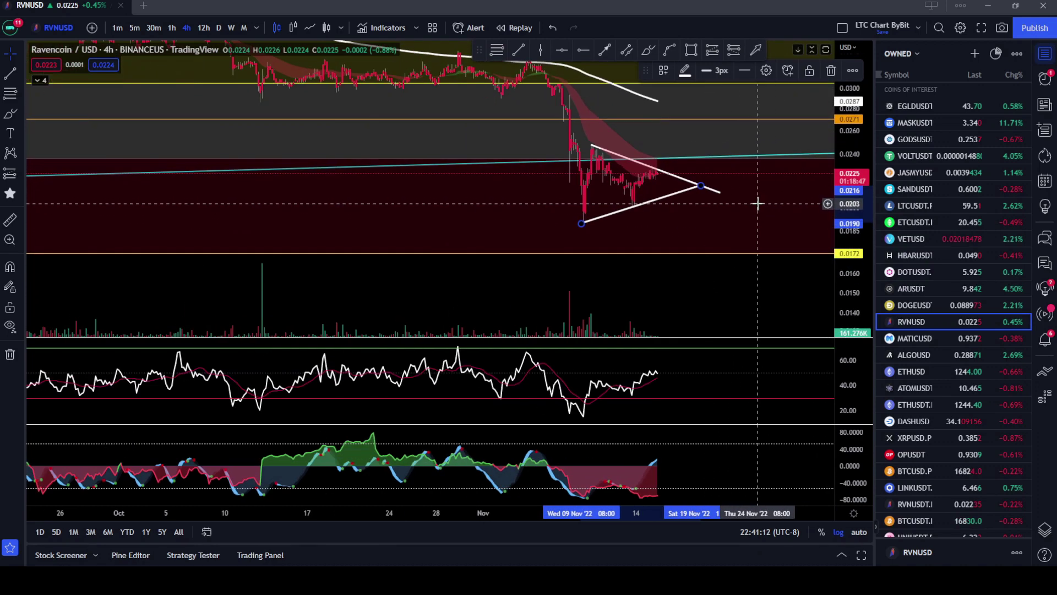
pyautogui.moveTo(755, 201); pyautogui.dragTo(679, 232)
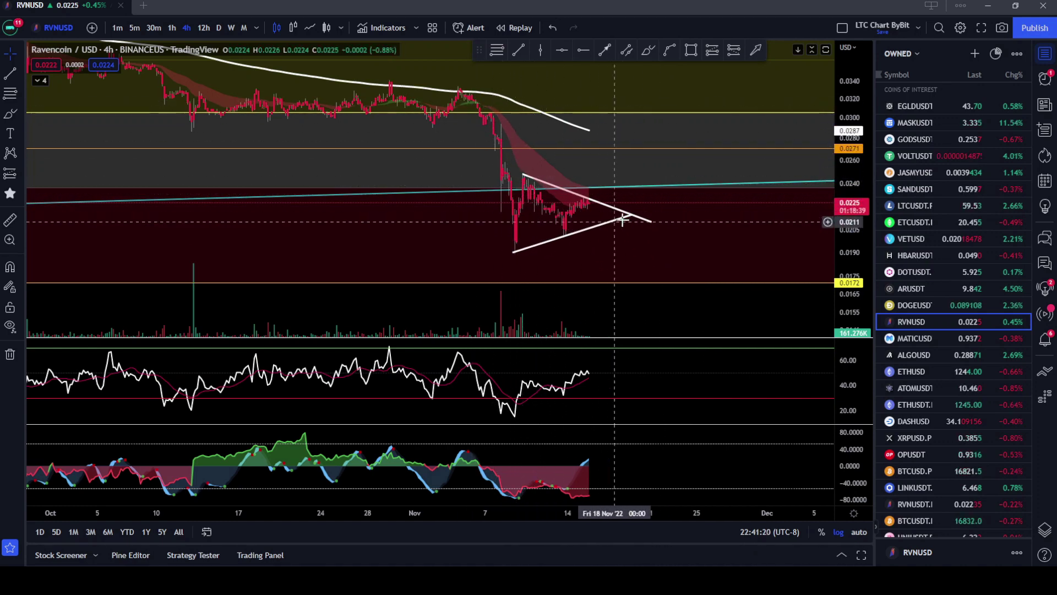
pyautogui.moveTo(684, 252); pyautogui.dragTo(654, 217)
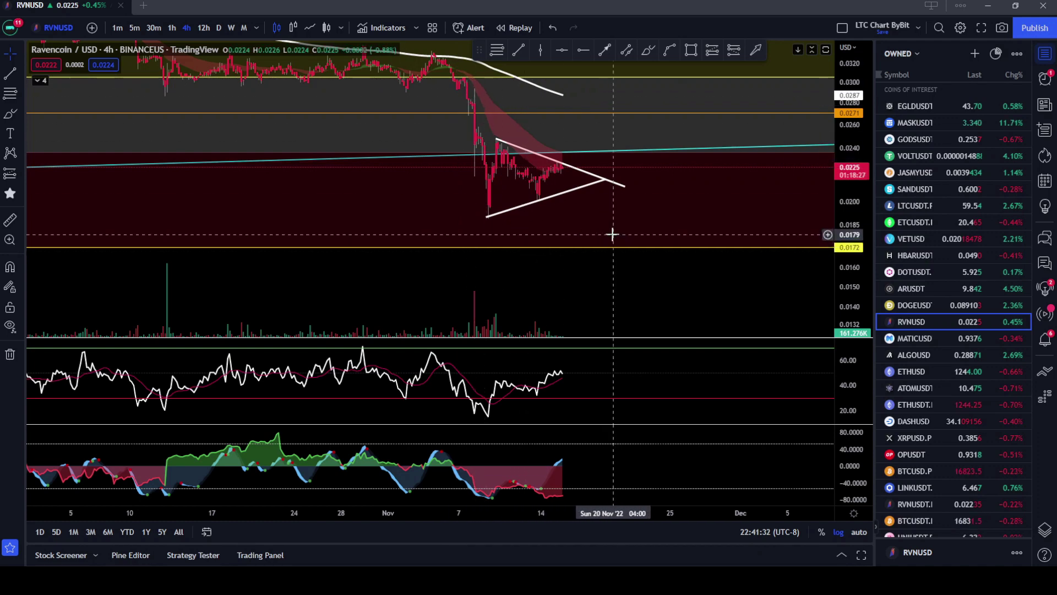
pyautogui.scroll(-3, 660, 220)
pyautogui.moveTo(578, 182); pyautogui.dragTo(562, 272)
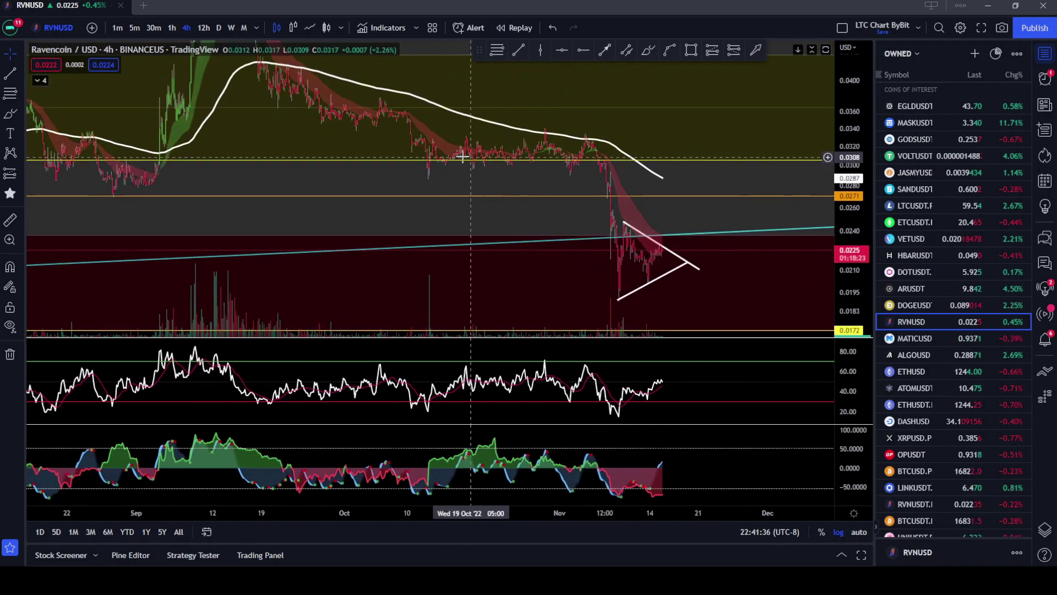
pyautogui.moveTo(705, 177); pyautogui.dragTo(545, 116)
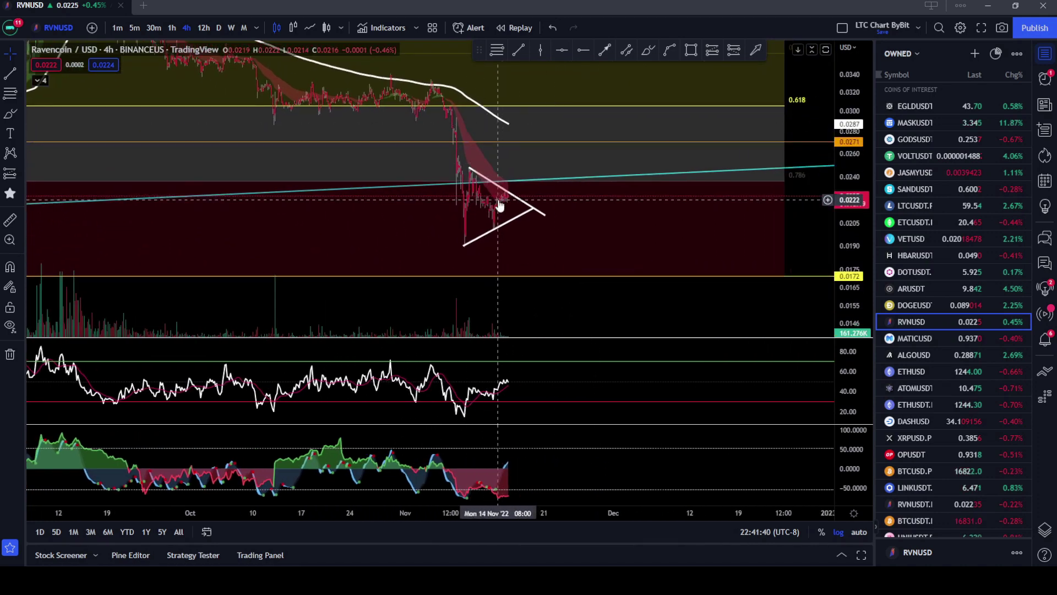
pyautogui.scroll(2, 460, 227)
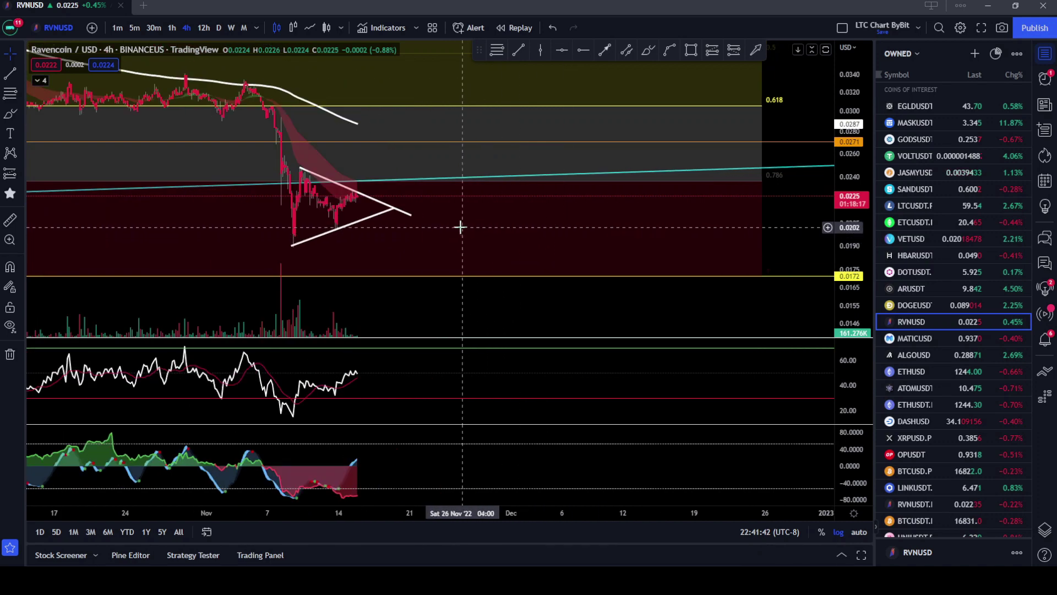
pyautogui.moveTo(460, 227); pyautogui.dragTo(614, 199)
pyautogui.scroll(2, 614, 198)
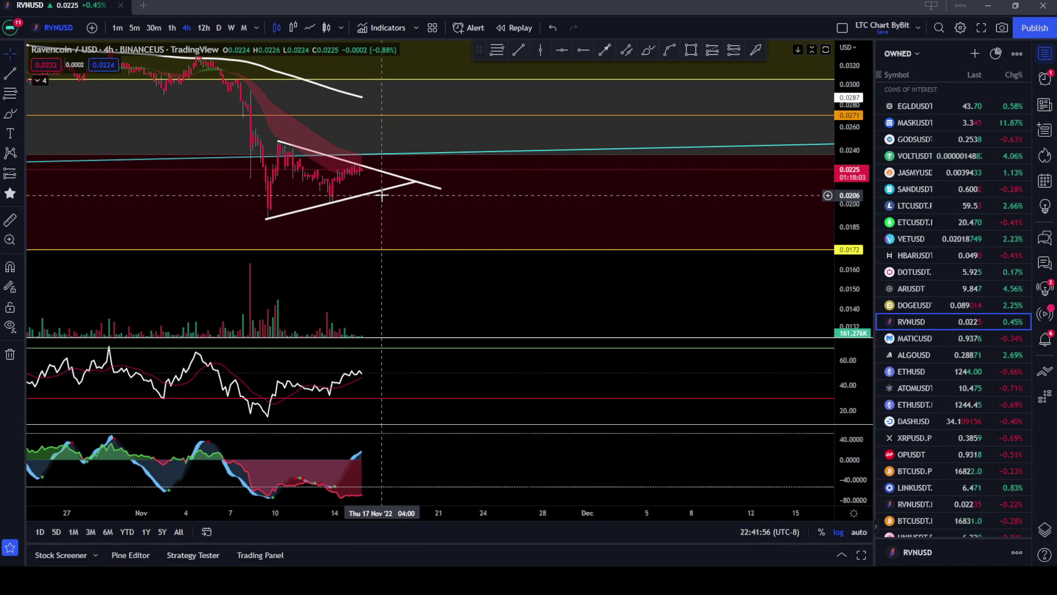
pyautogui.moveTo(402, 205); pyautogui.dragTo(612, 205)
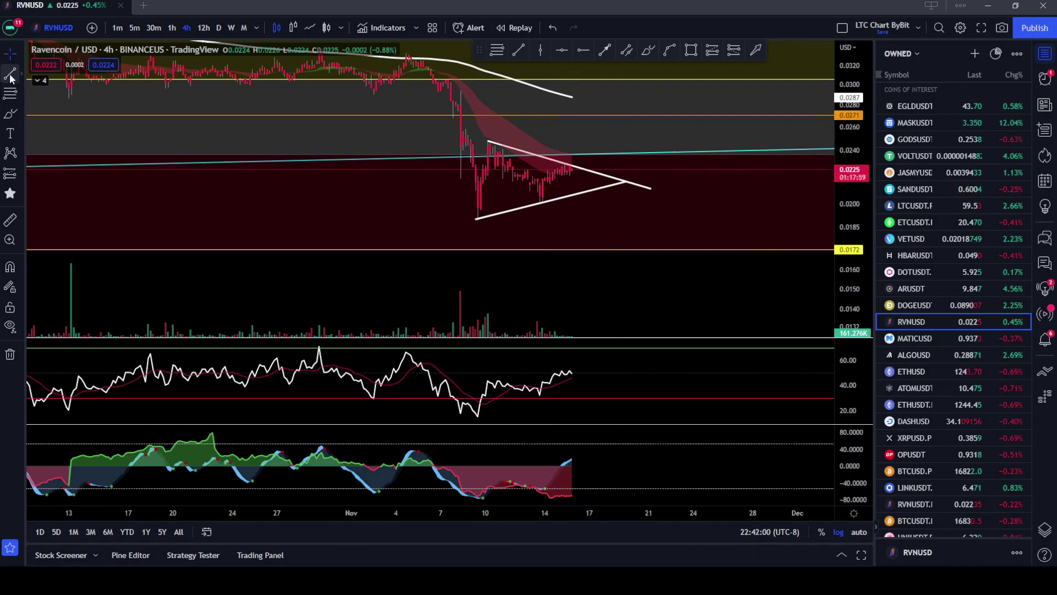
# Sketch a short green brush stroke falling from the current price to the lower line of the white triangle.
pyautogui.click(648, 51)
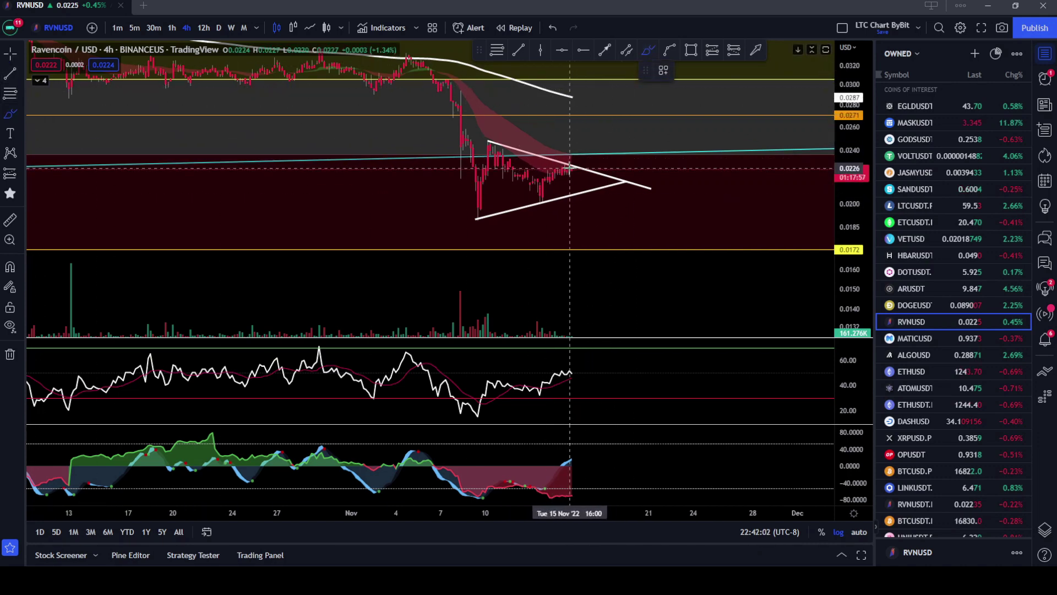
pyautogui.moveTo(572, 172); pyautogui.dragTo(579, 191)
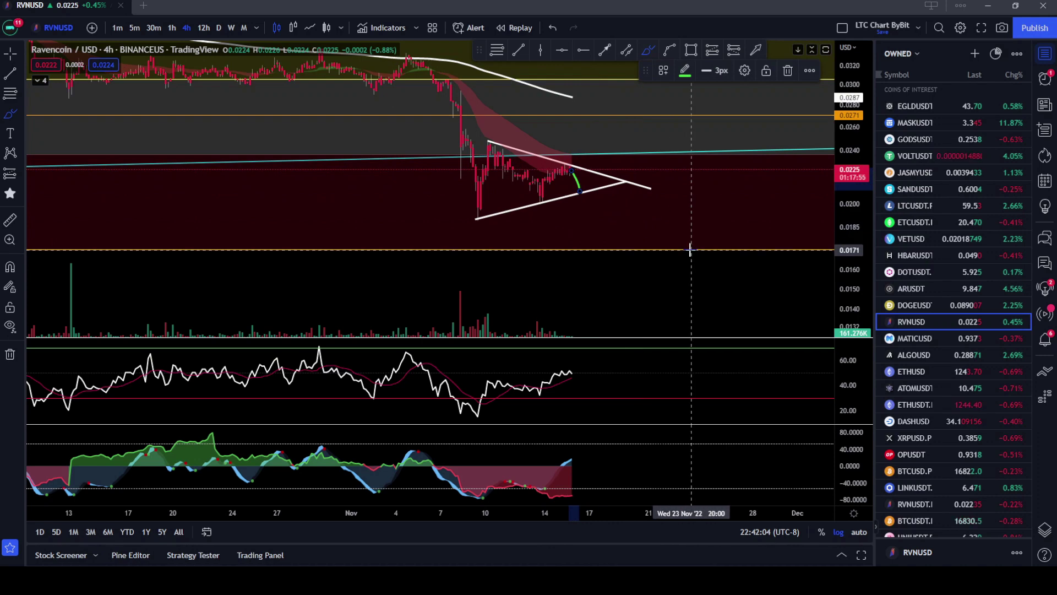
pyautogui.scroll(3, 613, 212)
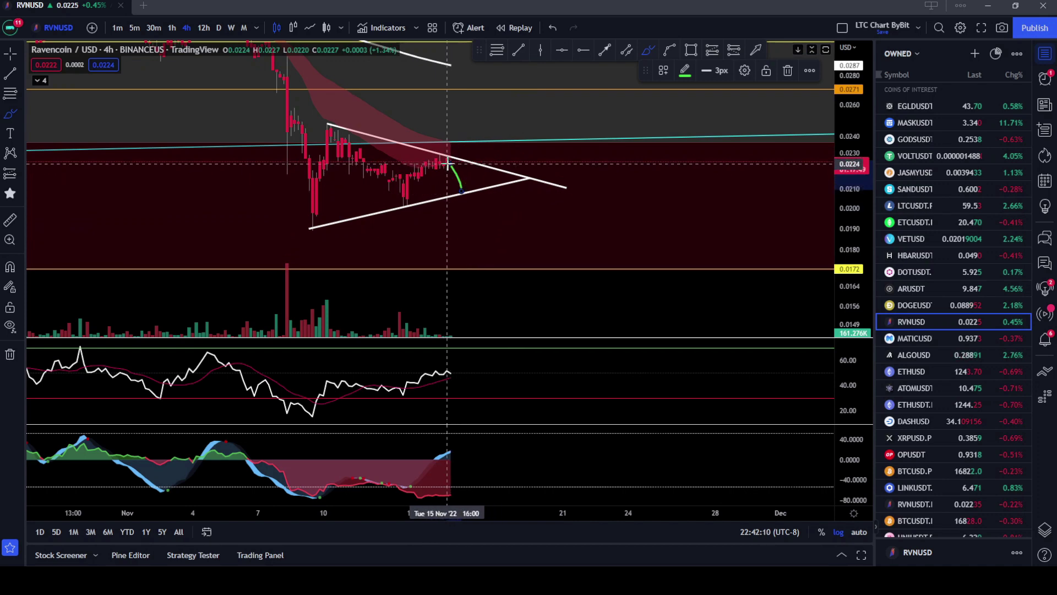
# Measure the price drop from the current price to the lower triangle line, and clear the measurement and the green stroke.
pyautogui.click(10, 220)
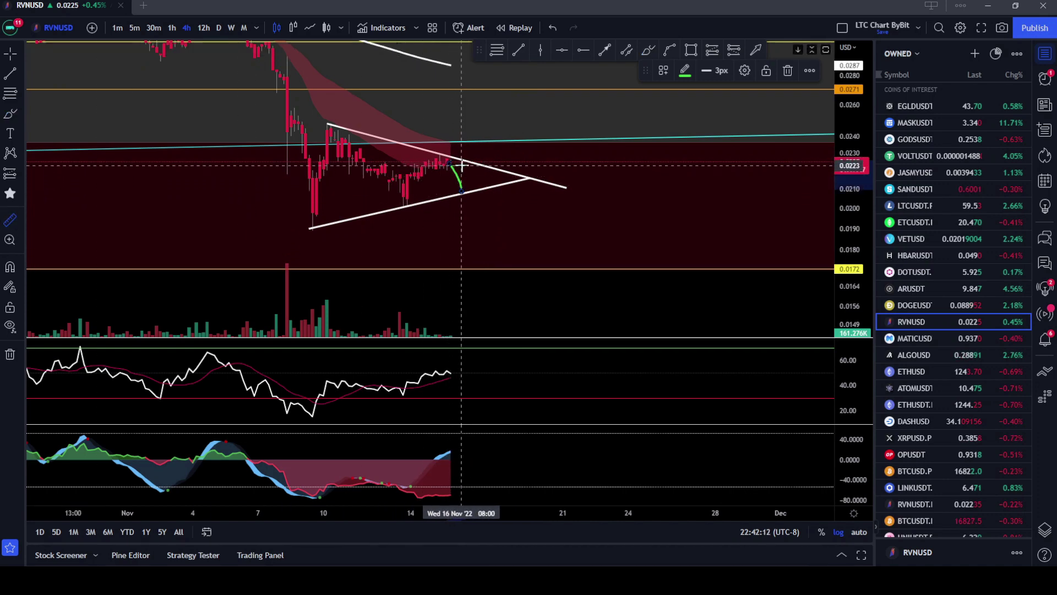
pyautogui.click(462, 165)
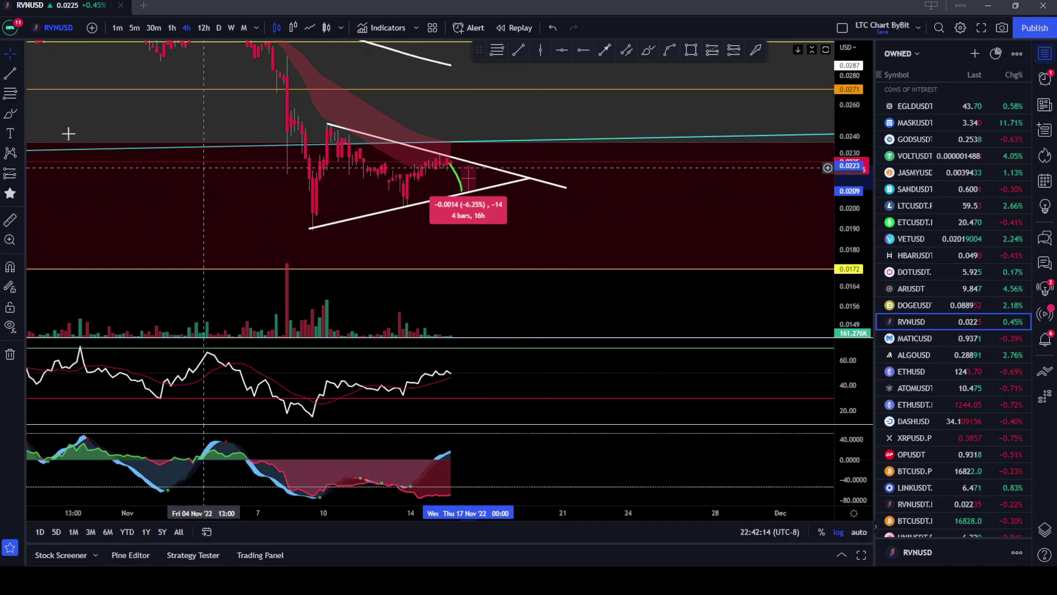
pyautogui.click(20, 54)
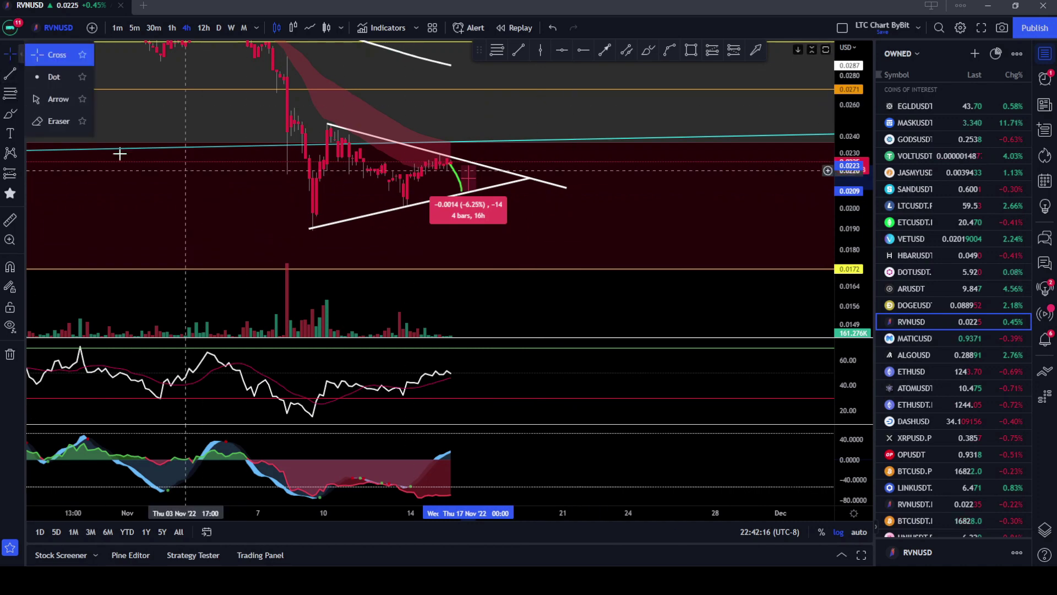
pyautogui.click(7, 63)
pyautogui.click(558, 216)
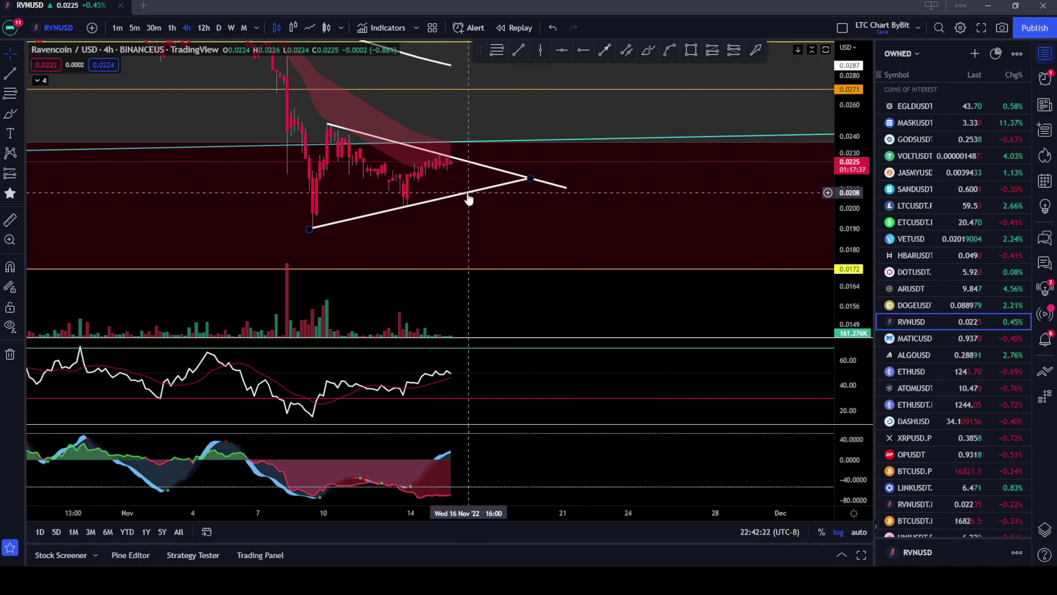
# Sketch a green path bouncing off the lower triangle line and falling to the 0.0172 support, and delete the circle drawn near the upper line.
pyautogui.moveTo(533, 228); pyautogui.dragTo(613, 243)
pyautogui.click(648, 51)
pyautogui.moveTo(528, 187); pyautogui.dragTo(534, 216)
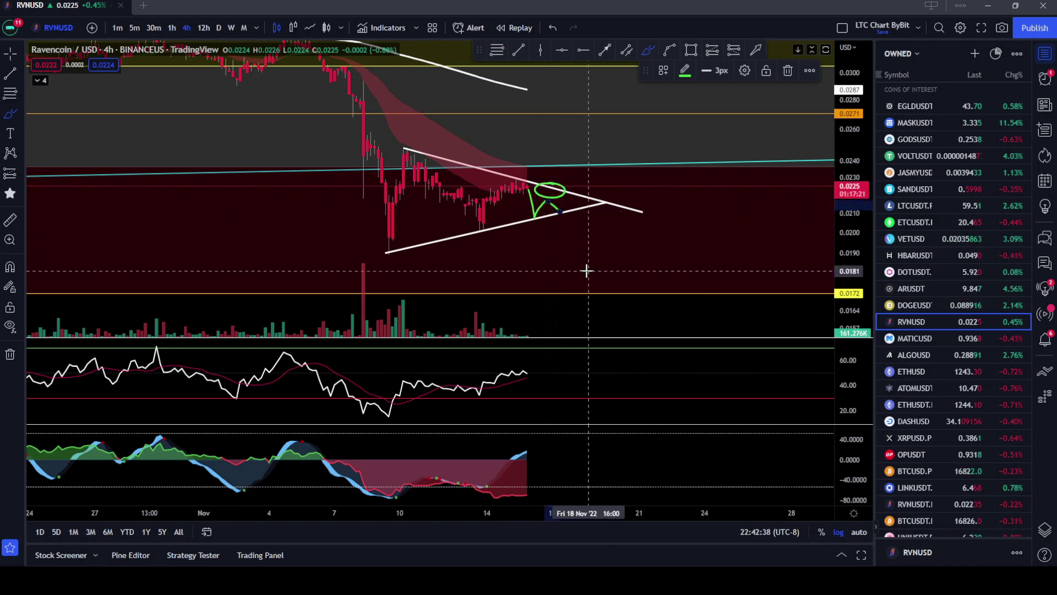
pyautogui.moveTo(560, 219); pyautogui.dragTo(576, 293)
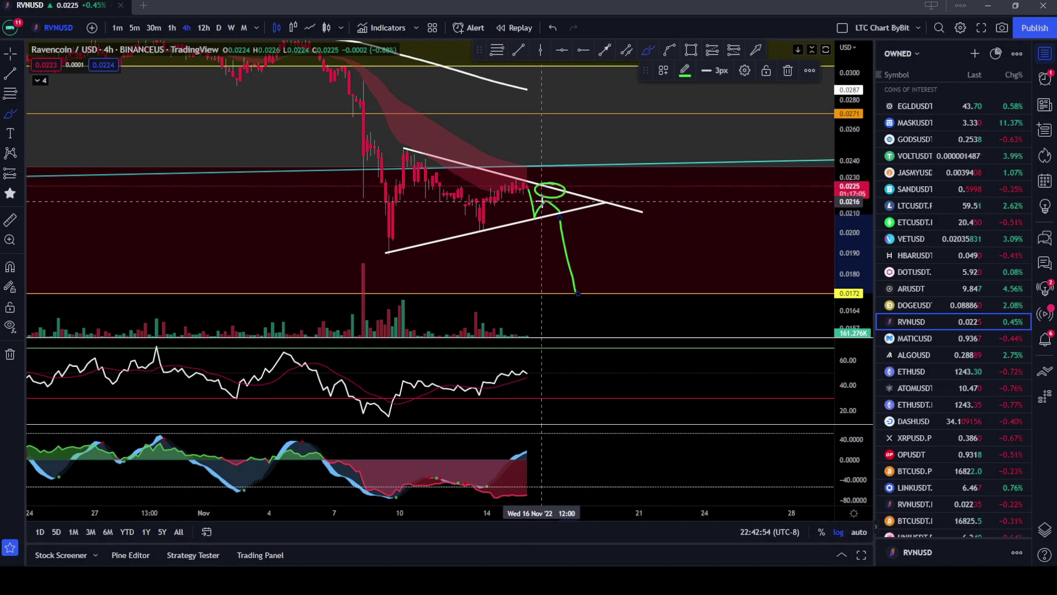
pyautogui.click(10, 53)
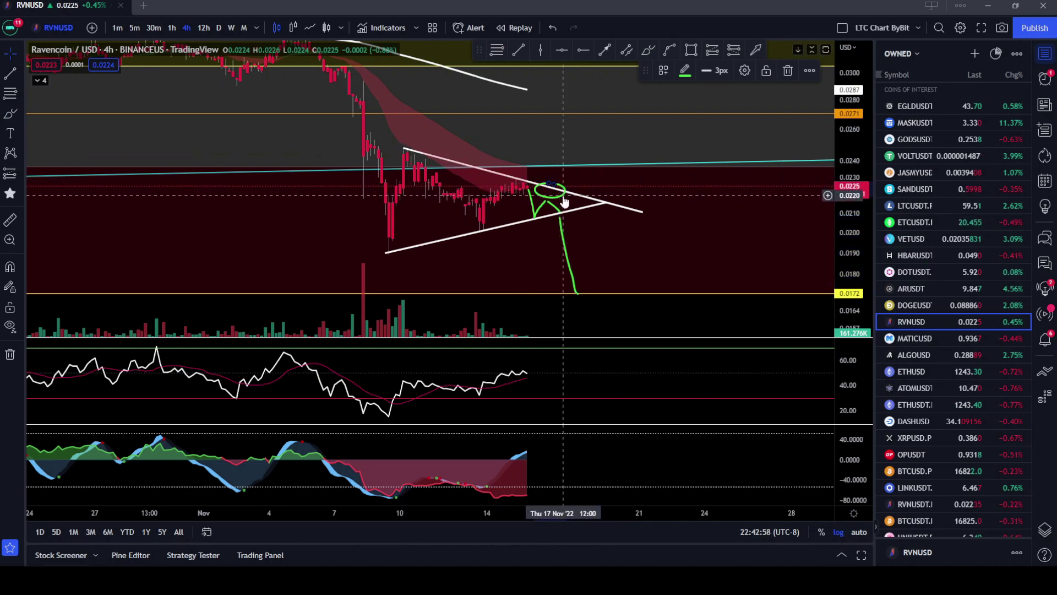
pyautogui.press('Delete')
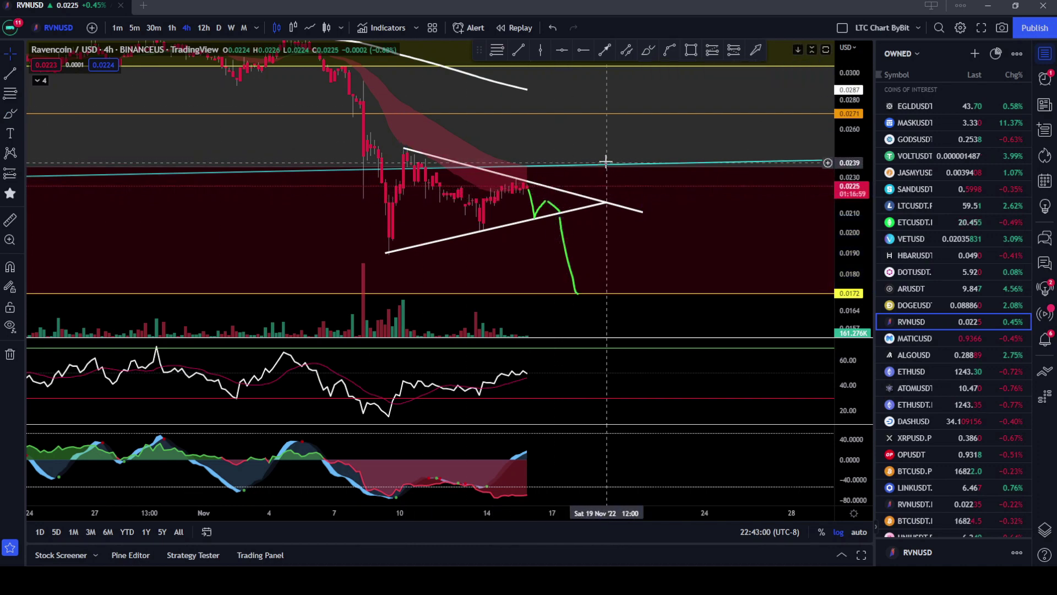
# Try a Fib retracement from the 14 November high at 0.0229 down to 0.0207, and stretch the price scale around it.
pyautogui.click(529, 182)
pyautogui.click(506, 178)
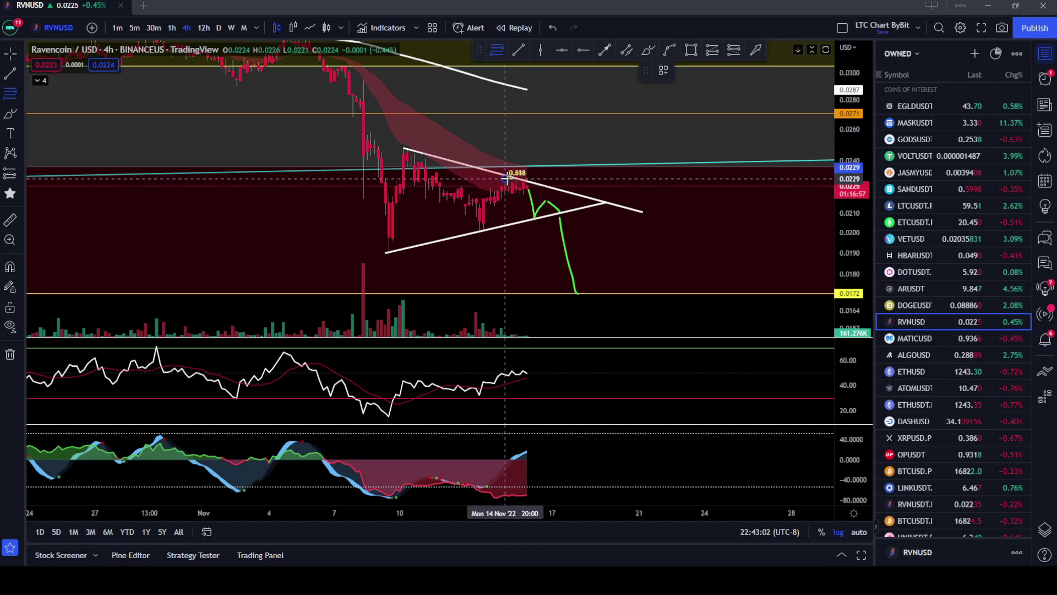
pyautogui.click(586, 218)
pyautogui.moveTo(851, 253); pyautogui.dragTo(850, 184)
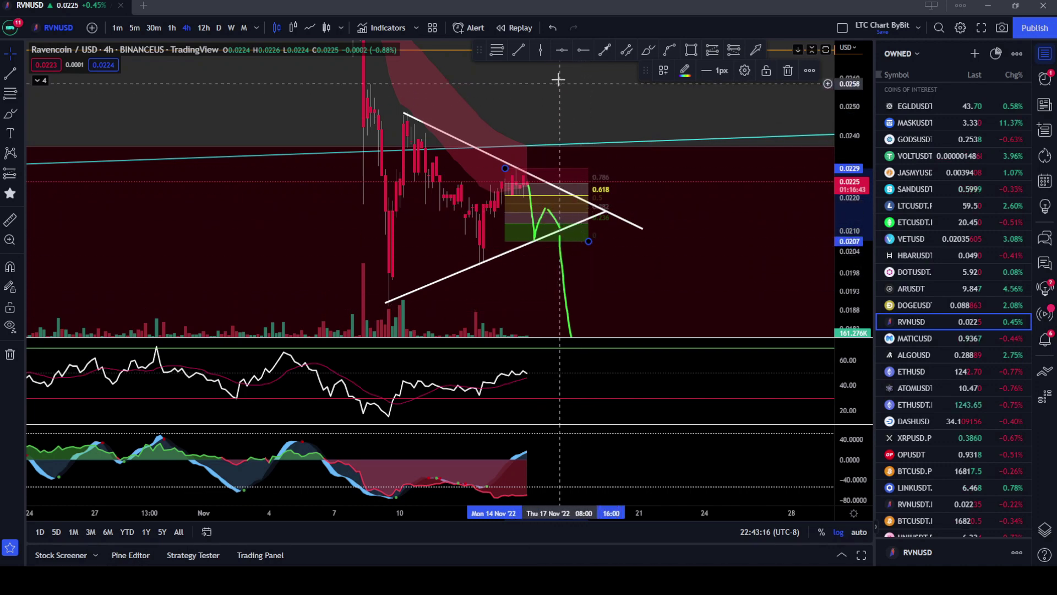
# Undo the price scale stretch, the Fib retracement and the green path strokes, keeping the white triangle.
pyautogui.click(554, 28)
pyautogui.click(553, 29)
pyautogui.click(554, 28)
pyautogui.click(553, 28)
pyautogui.click(553, 28)
pyautogui.click(553, 28)
pyautogui.click(554, 28)
pyautogui.click(554, 28)
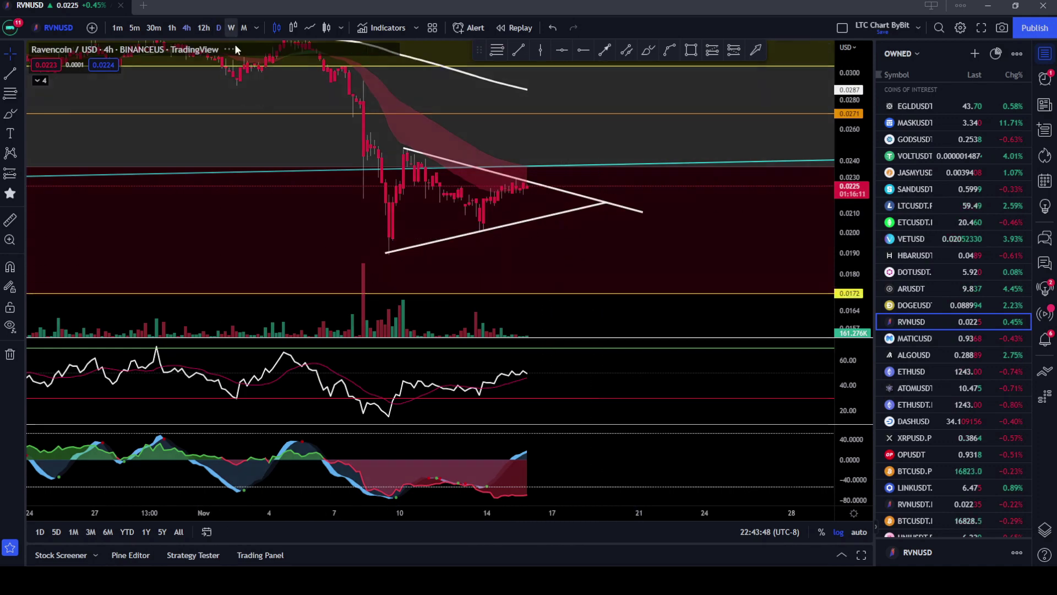
# Compare the daily and weekly charts, and return to the daily timeframe with the small triangle framed closely.
pyautogui.click(218, 28)
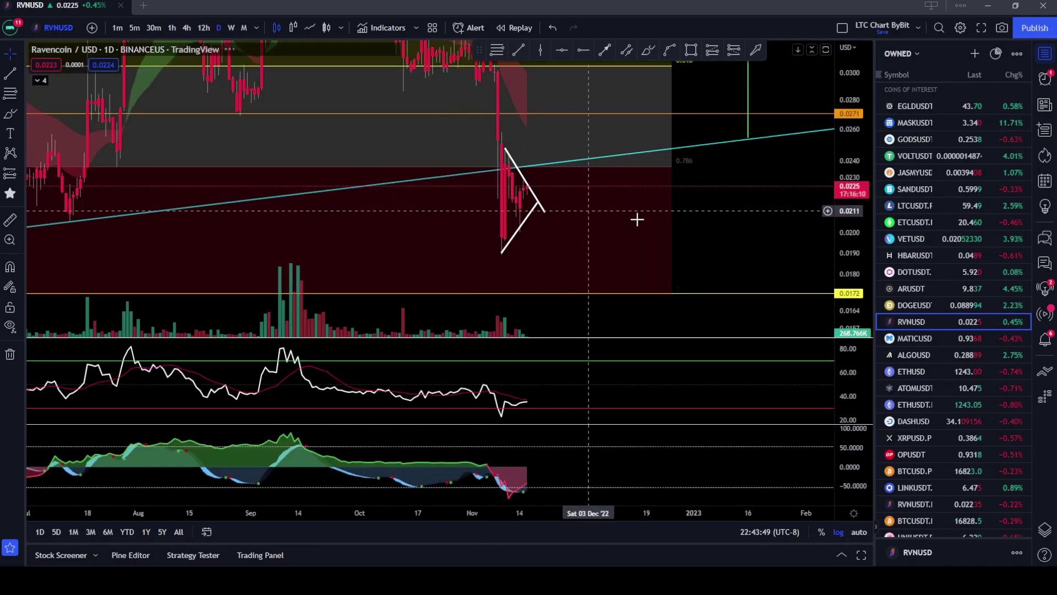
pyautogui.click(230, 28)
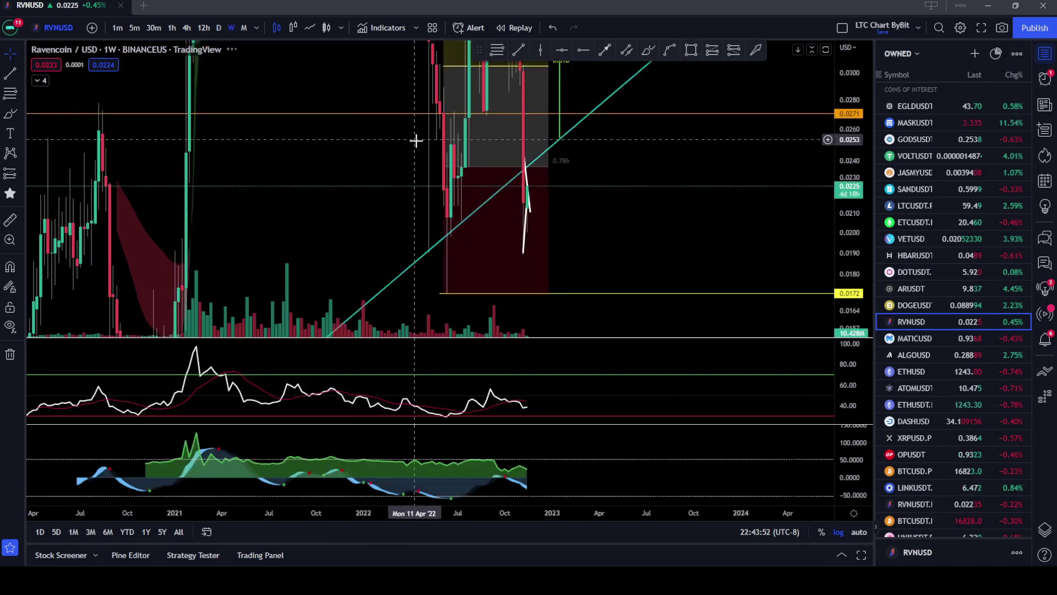
pyautogui.click(219, 28)
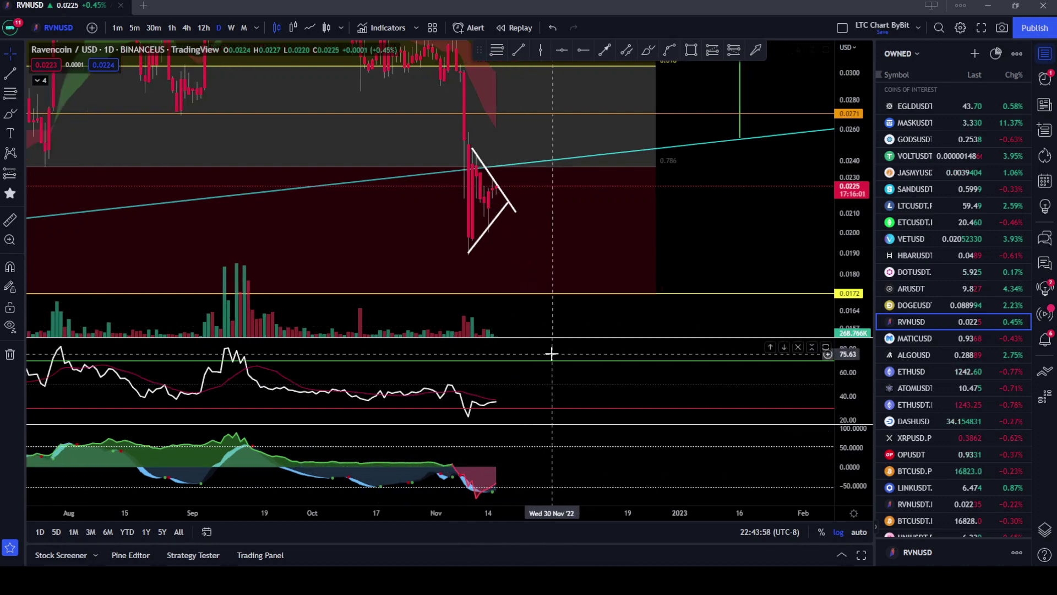
pyautogui.scroll(5, 550, 354)
pyautogui.moveTo(305, 226); pyautogui.dragTo(689, 184)
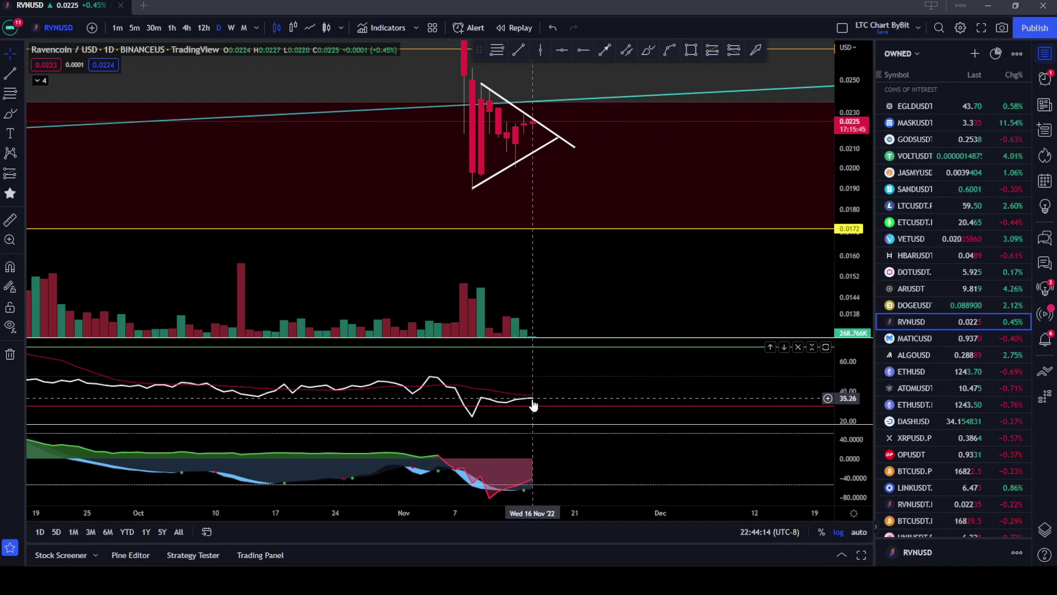
# Sketch green projections: a wave rising to the zero line on the lowest oscillator, and a fall toward 20 on the RSI.
pyautogui.click(648, 50)
pyautogui.moveTo(532, 484)
pyautogui.mouseDown()
pyautogui.moveTo(551, 469)
pyautogui.moveTo(592, 481)
pyautogui.moveTo(618, 459)
pyautogui.mouseUp()
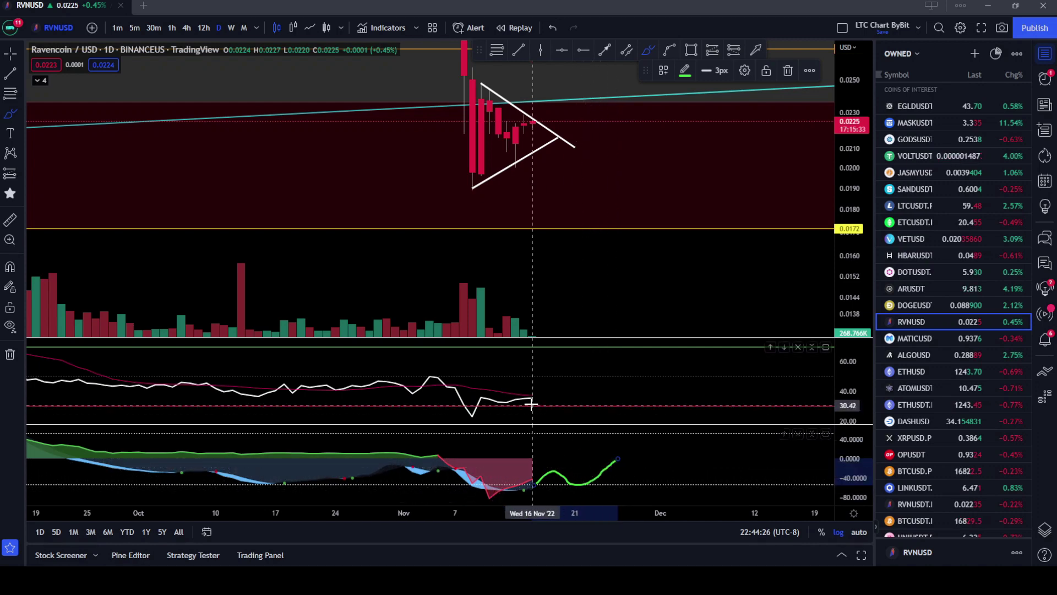
pyautogui.moveTo(530, 397); pyautogui.dragTo(546, 405)
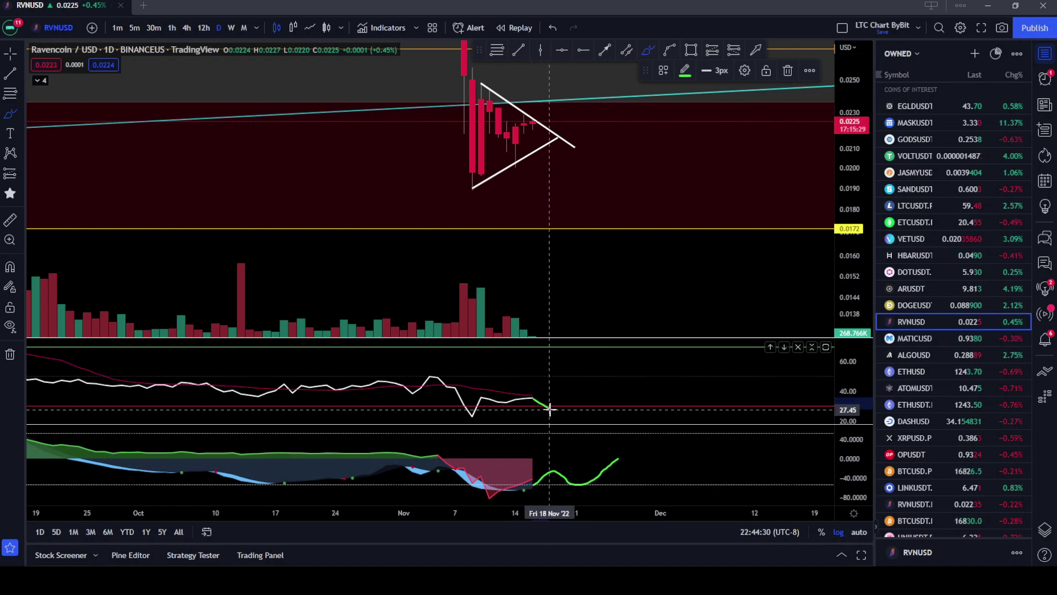
pyautogui.moveTo(548, 407); pyautogui.dragTo(560, 422)
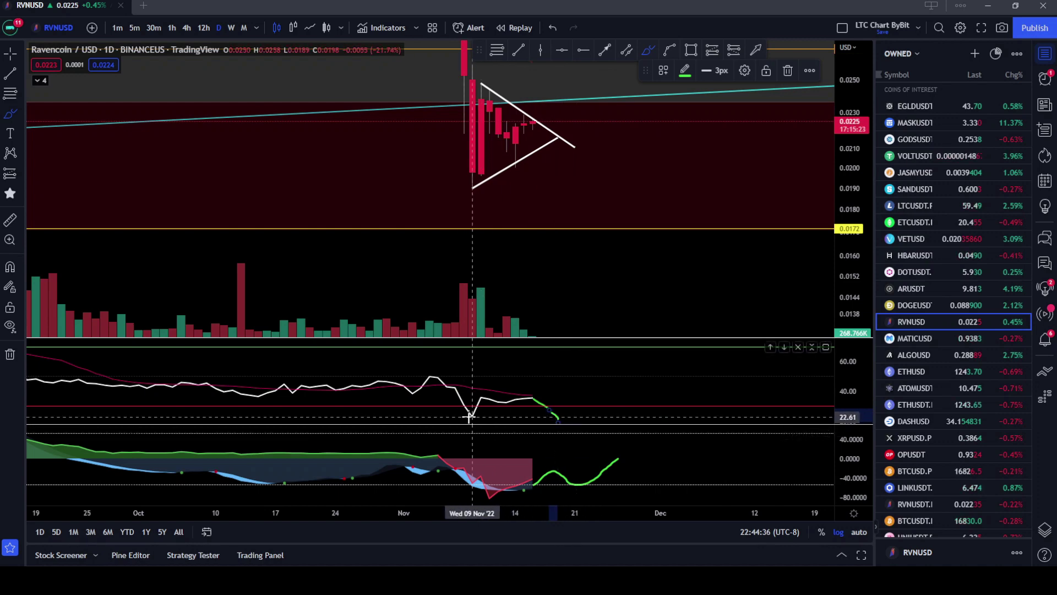
# Sketch a green price path breaking below the triangle to about 0.0199, and undo all the green sketches.
pyautogui.moveTo(533, 123); pyautogui.dragTo(549, 171)
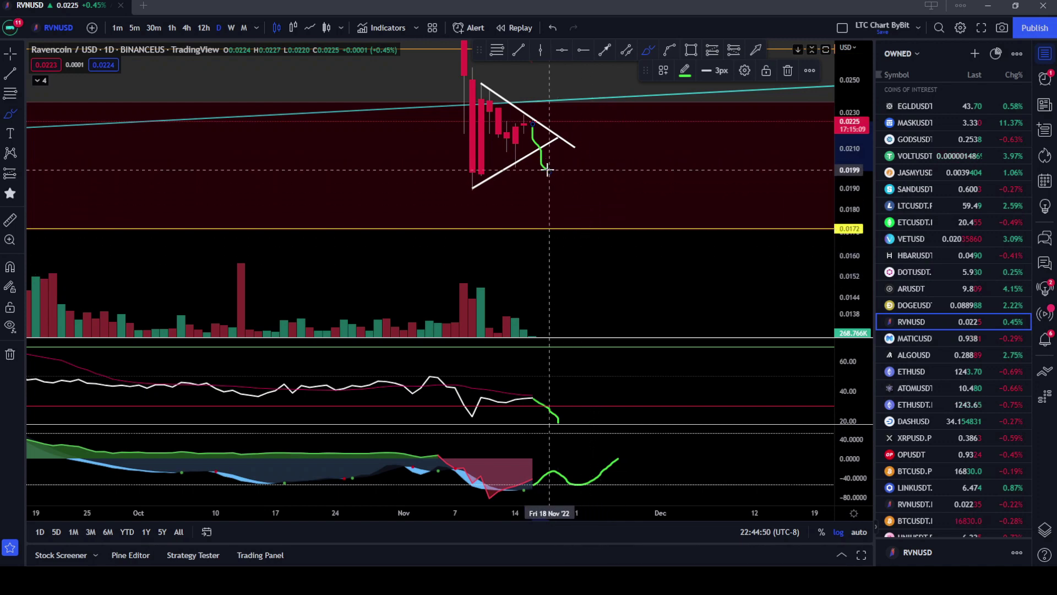
pyautogui.click(556, 29)
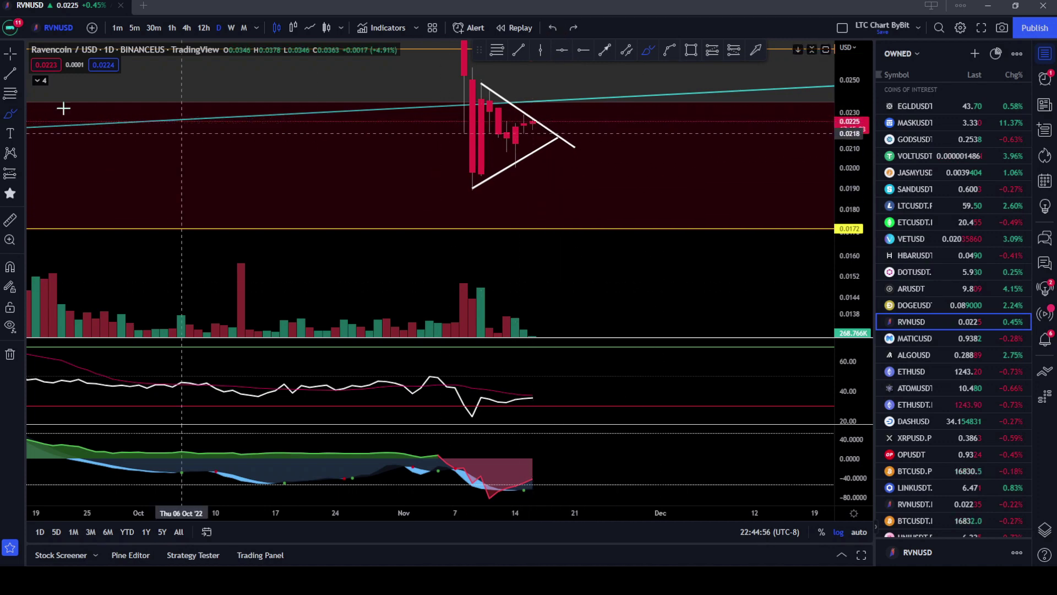
pyautogui.press('Escape')
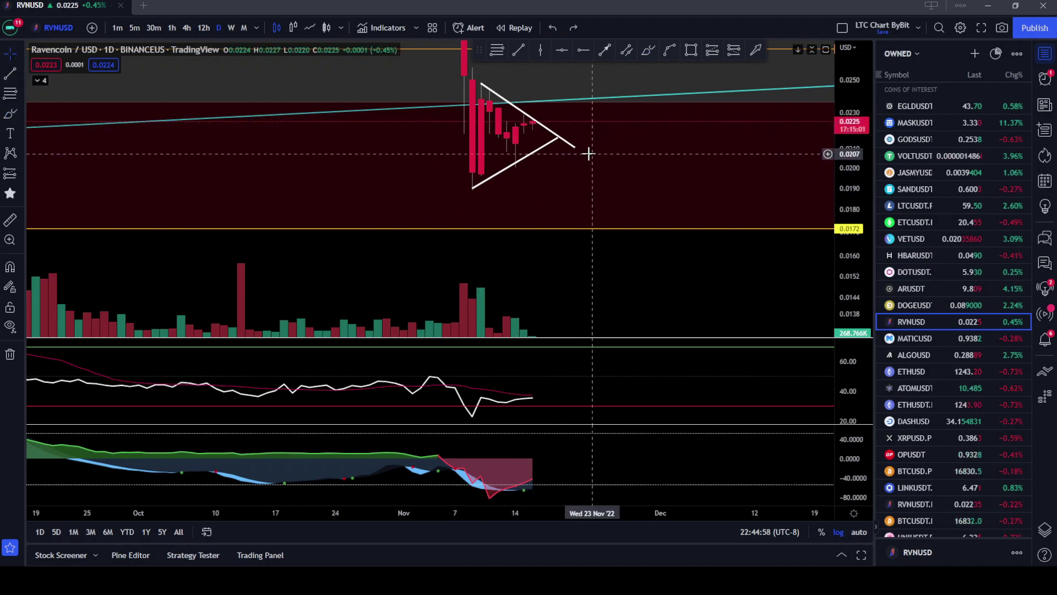